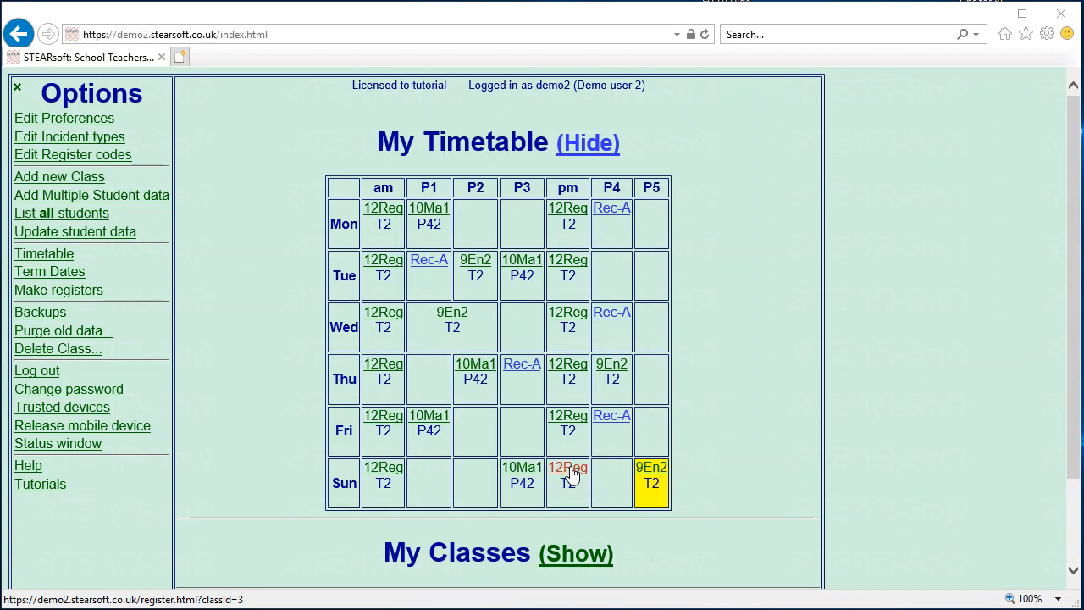
Step: Open the register for class 12Reg and mark the student in row 5 absent for the Sunday 20/01/19 pm session
left_click(568, 468)
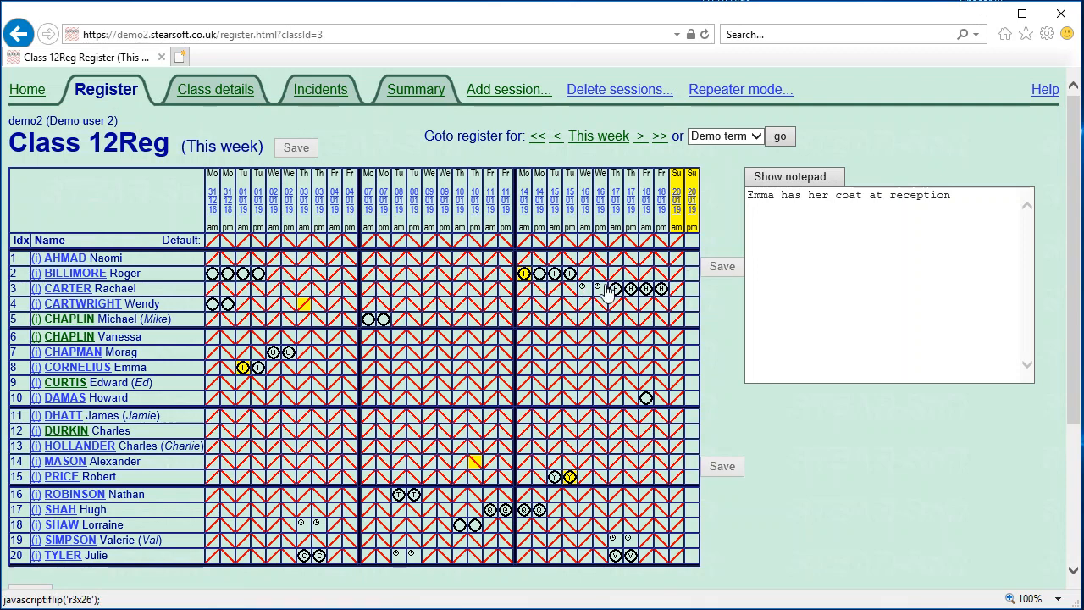
left_click(692, 264)
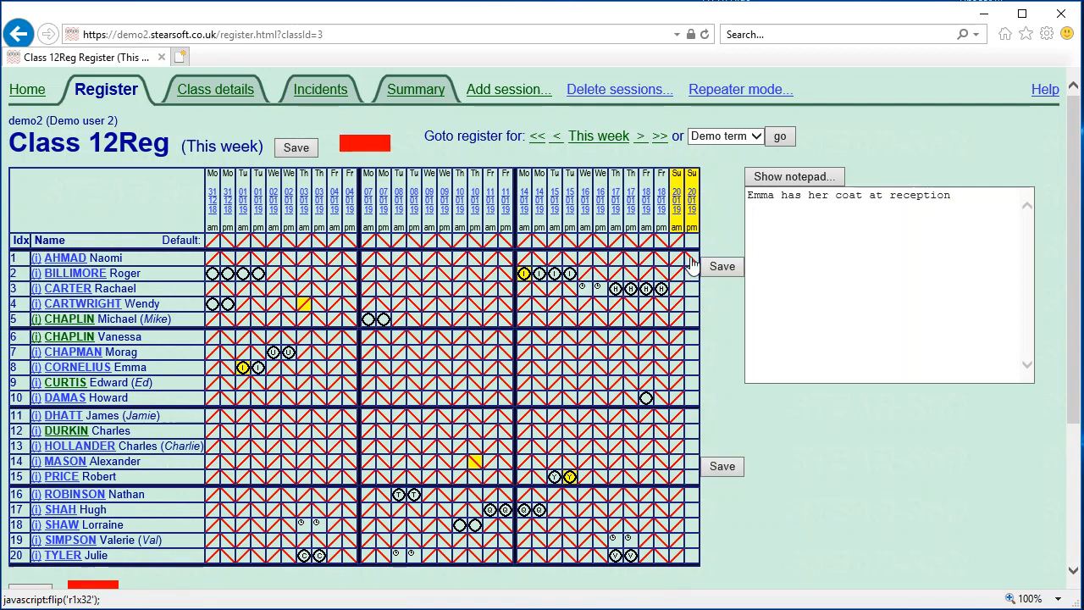
left_click(692, 320)
Step: Cycle the row 6 student's Sunday pm mark through the options back to present, and mark the row 15 student absent
left_click(691, 338)
left_click(691, 338)
left_click(690, 340)
left_click(691, 341)
left_click(690, 341)
left_click(690, 340)
left_click(694, 341)
left_click(690, 341)
left_click(693, 477)
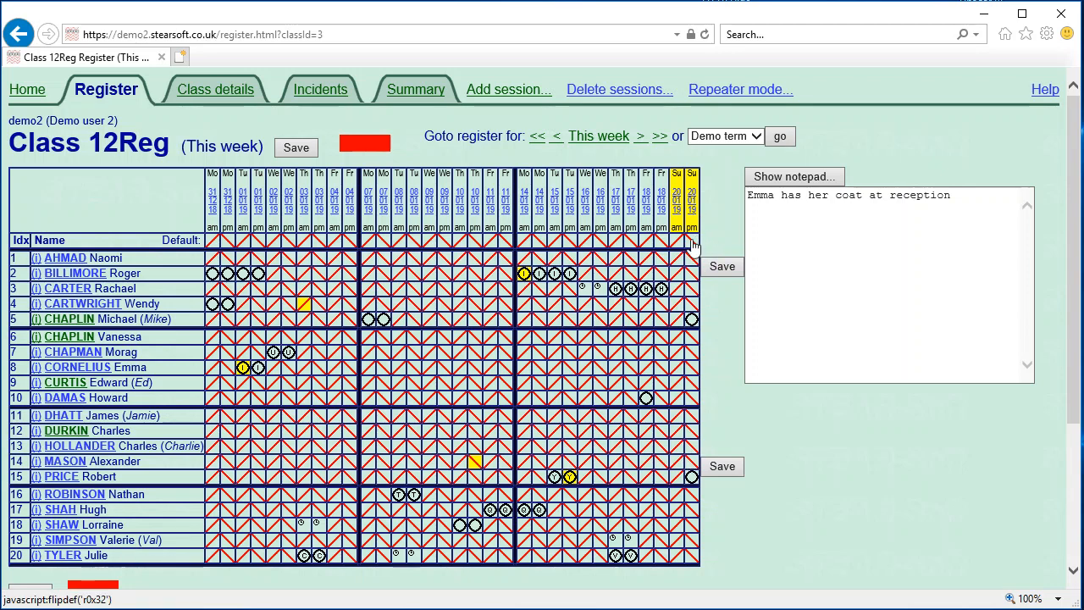
Step: Cycle the Sunday pm default mark through absent, dash and Deleted, and back to present
left_click(692, 243)
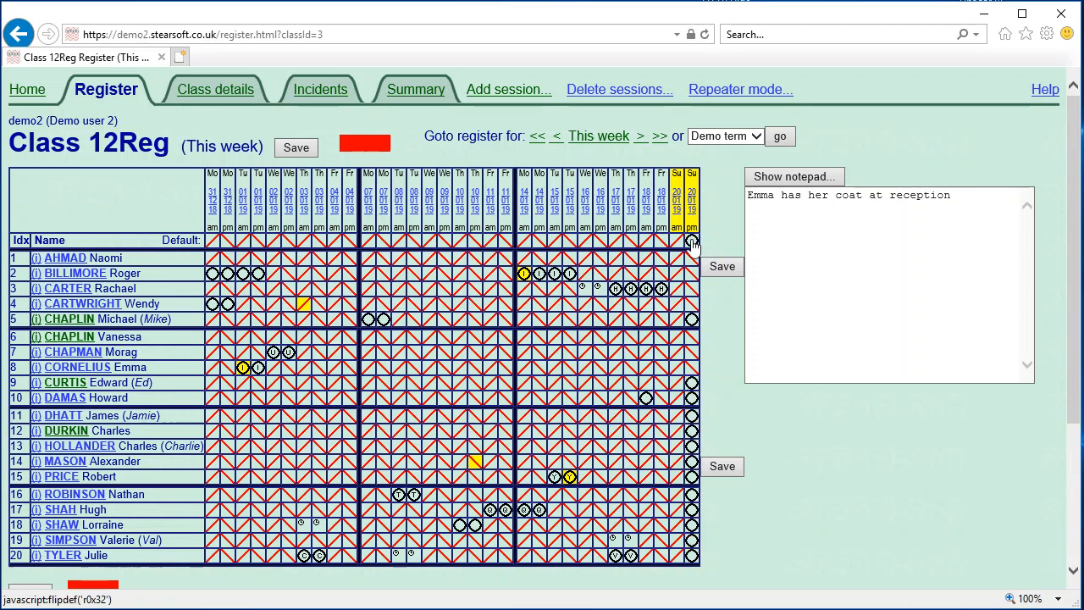
left_click(693, 243)
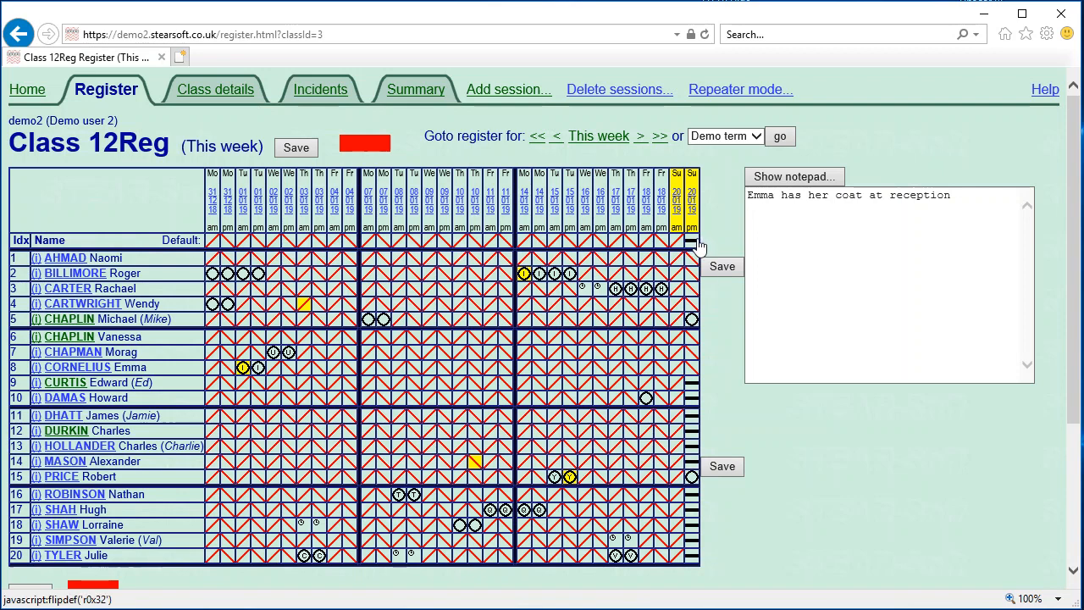
left_click(693, 388)
left_click(692, 242)
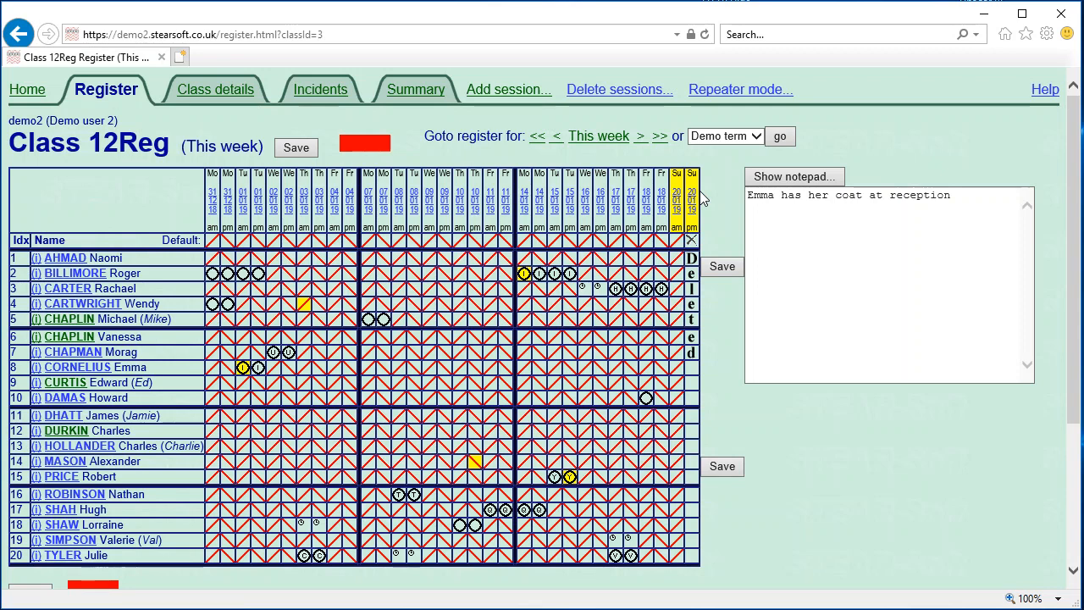
left_click(692, 244)
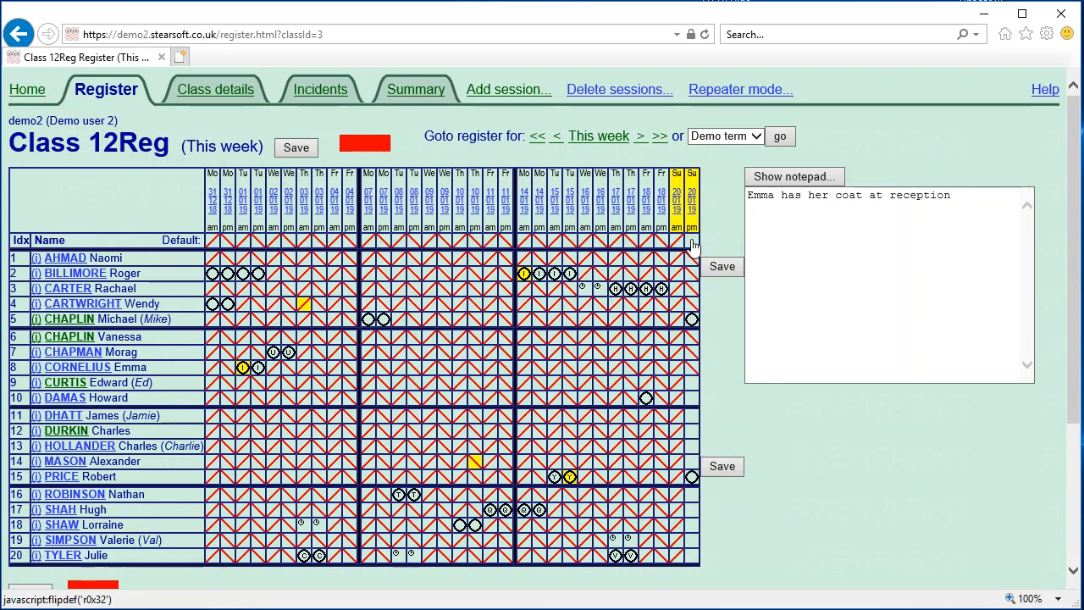
left_click(692, 243)
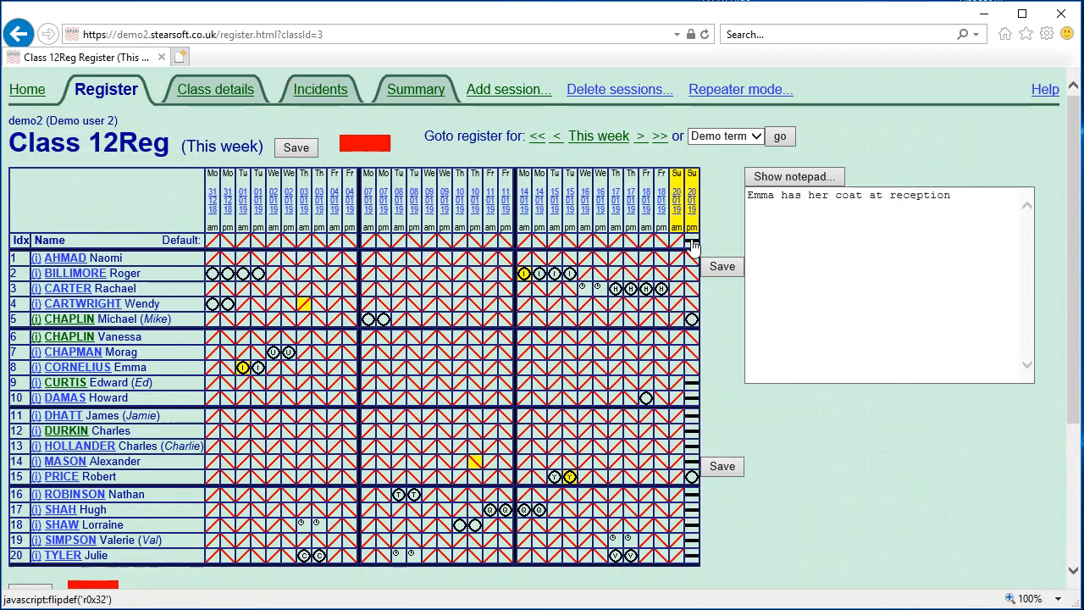
left_click(693, 243)
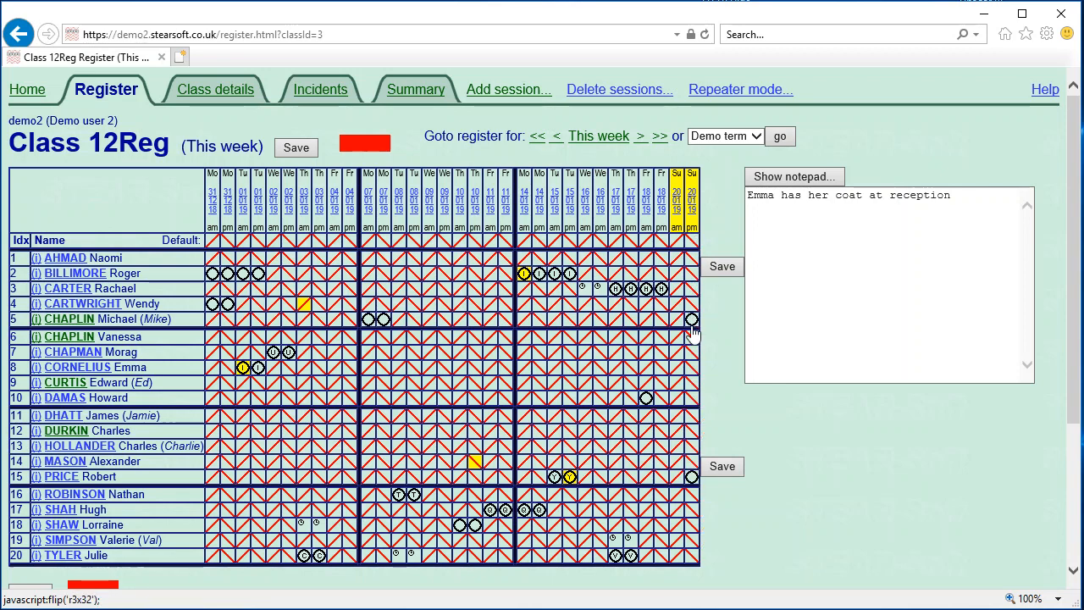
Step: Save the register, mark the row 1 student absent for Sunday pm, and change that mark to late, saving after each change
left_click(723, 267)
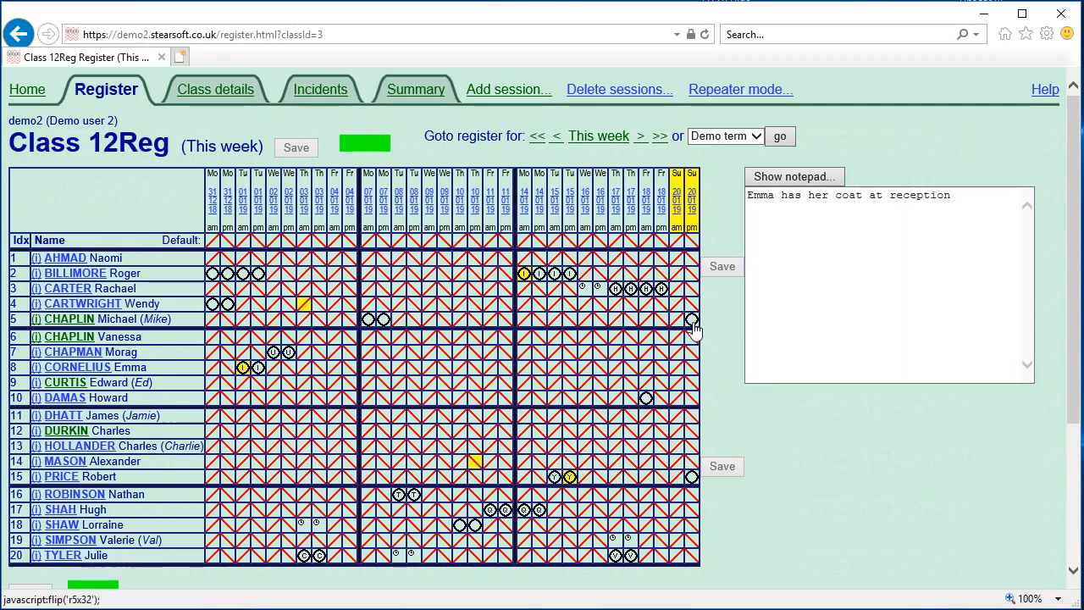
left_click(692, 259)
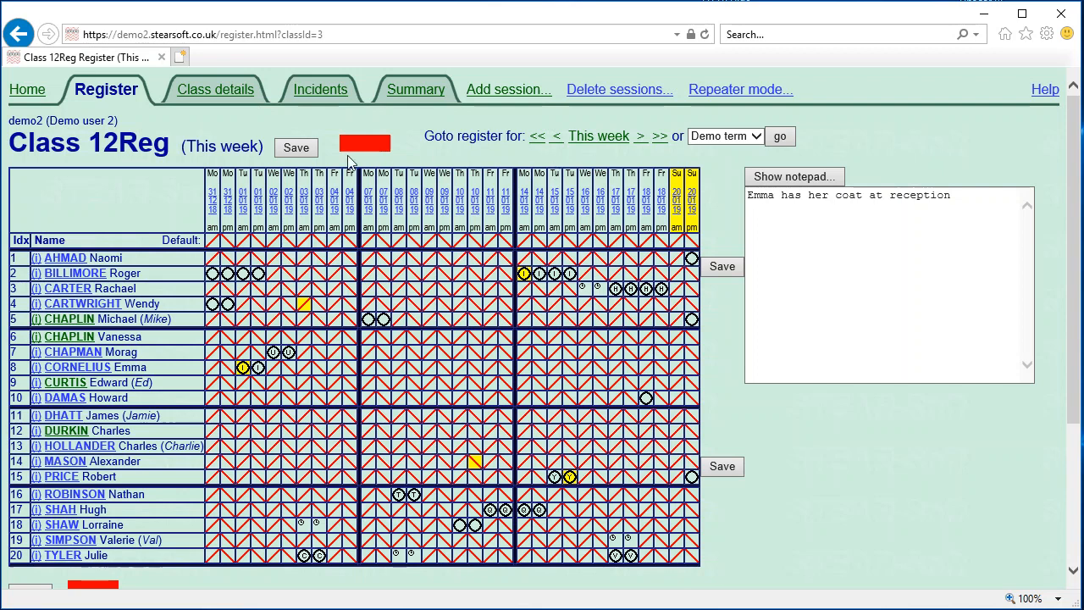
scroll(796, 333, "down", 1)
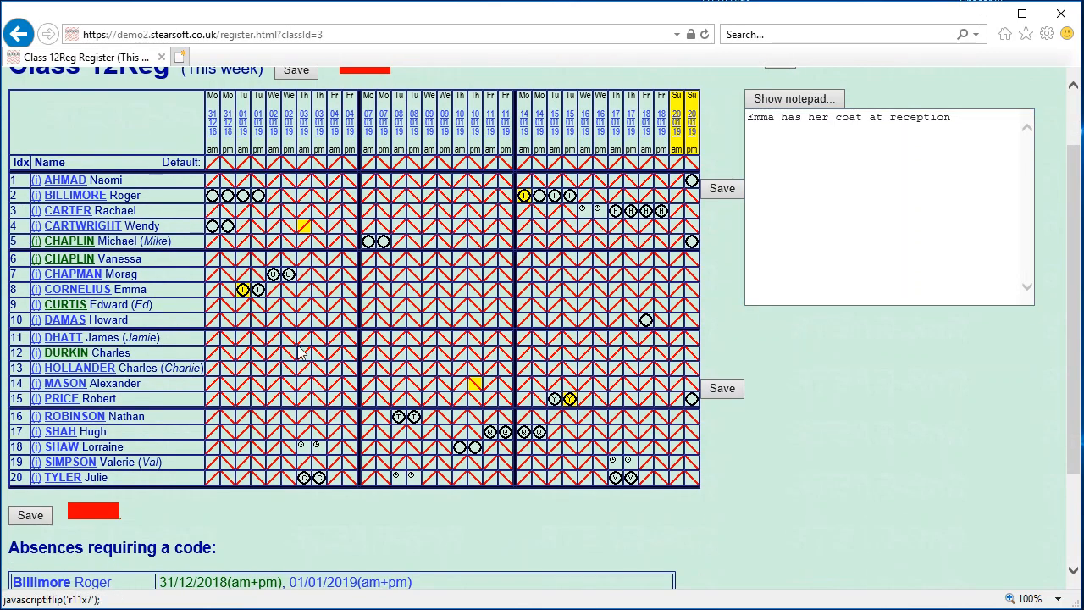
scroll(779, 247, "up", 1)
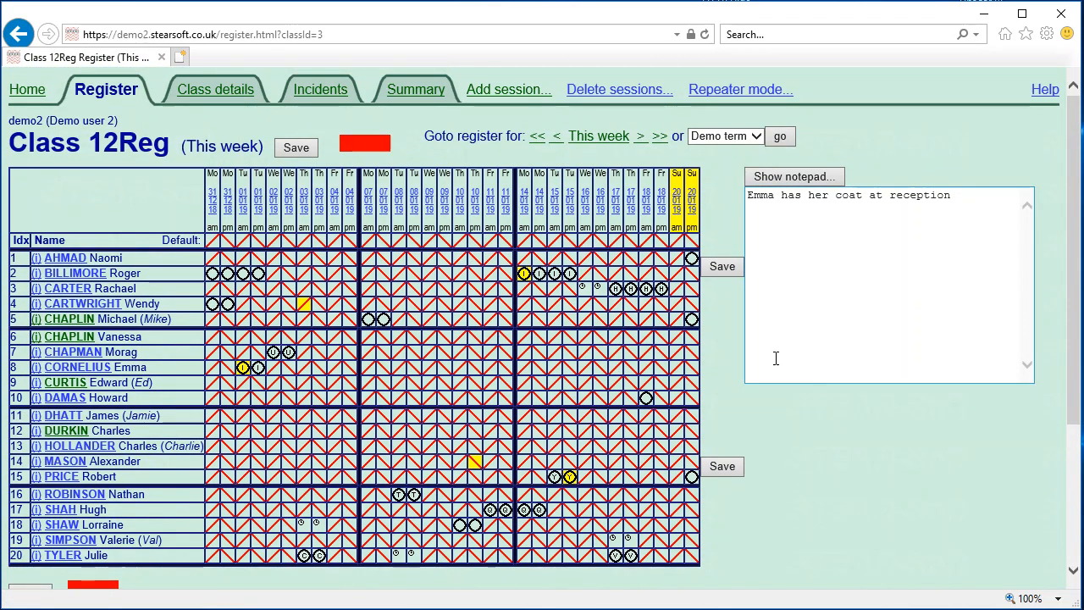
left_click(307, 146)
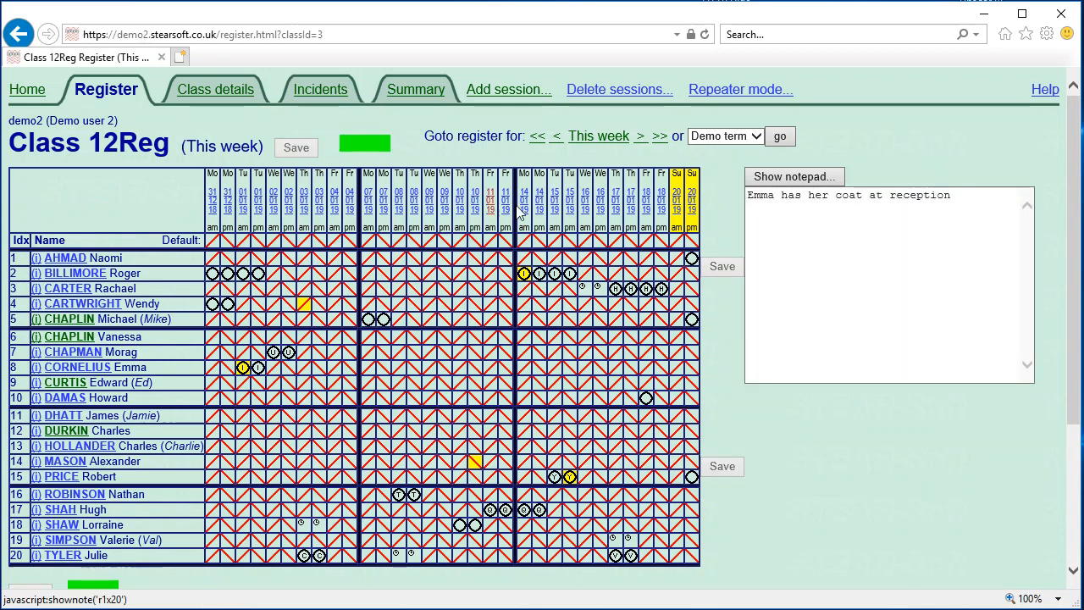
left_click(692, 259)
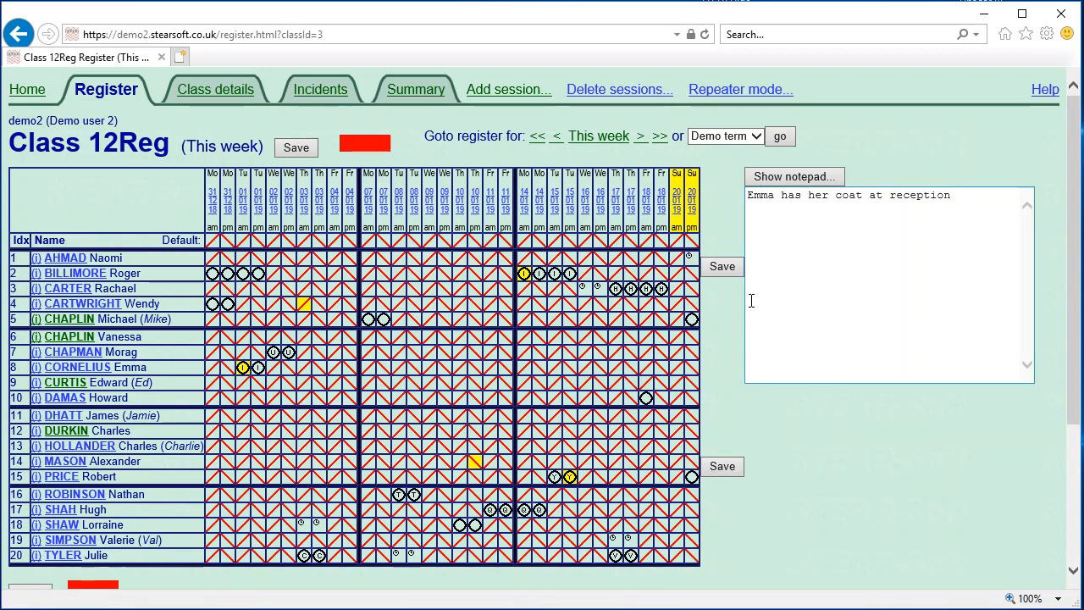
left_click(724, 267)
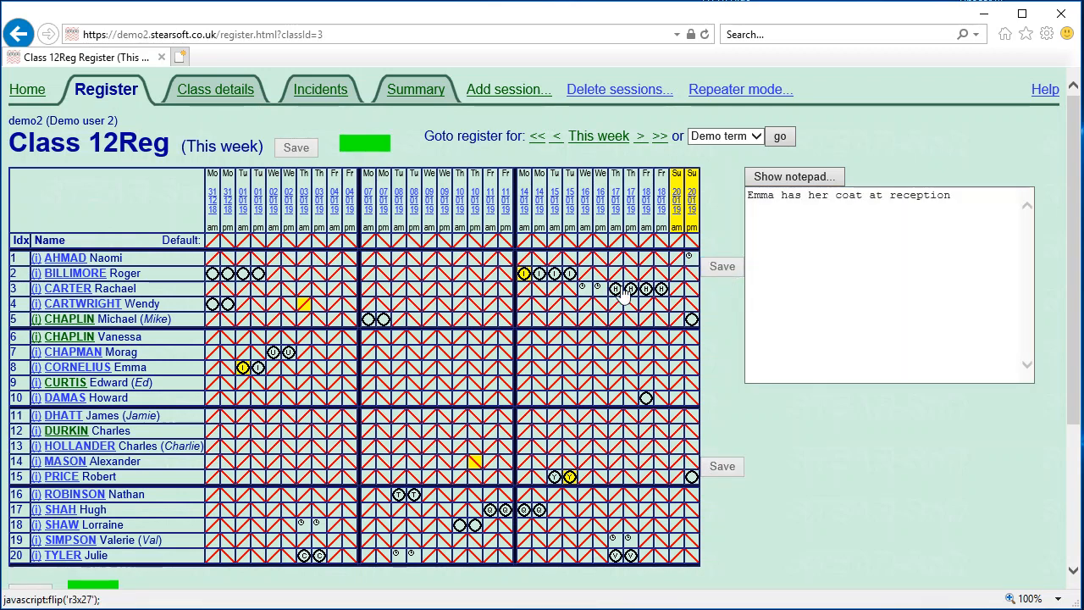
Step: Give the row 5 student's Sunday pm absence code I and save the note "went home sick" with it
right_click(692, 323)
left_click_drag(819, 345, 821, 248)
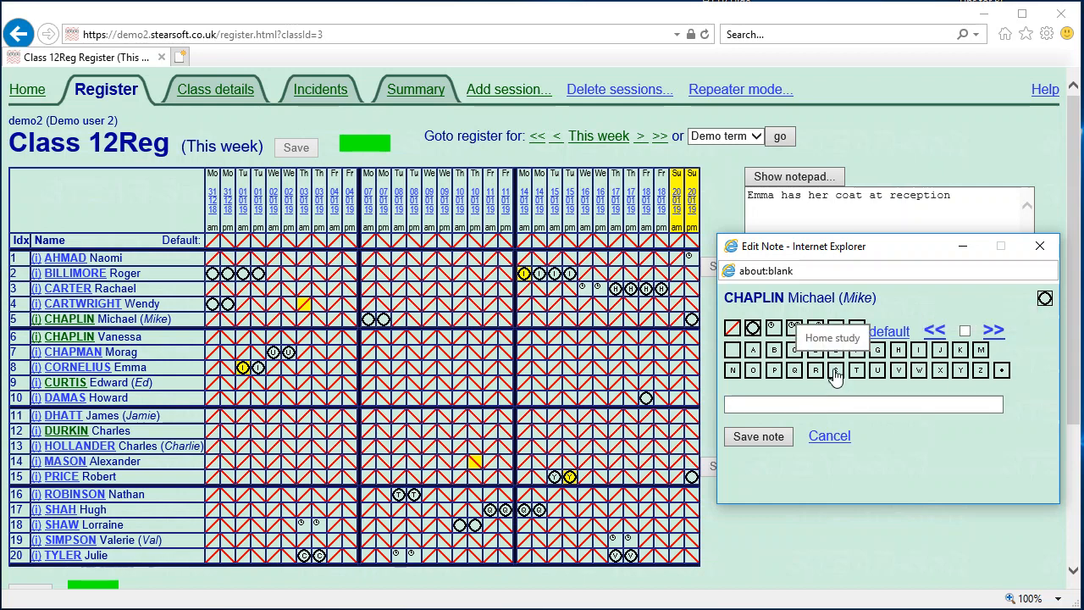
left_click(919, 350)
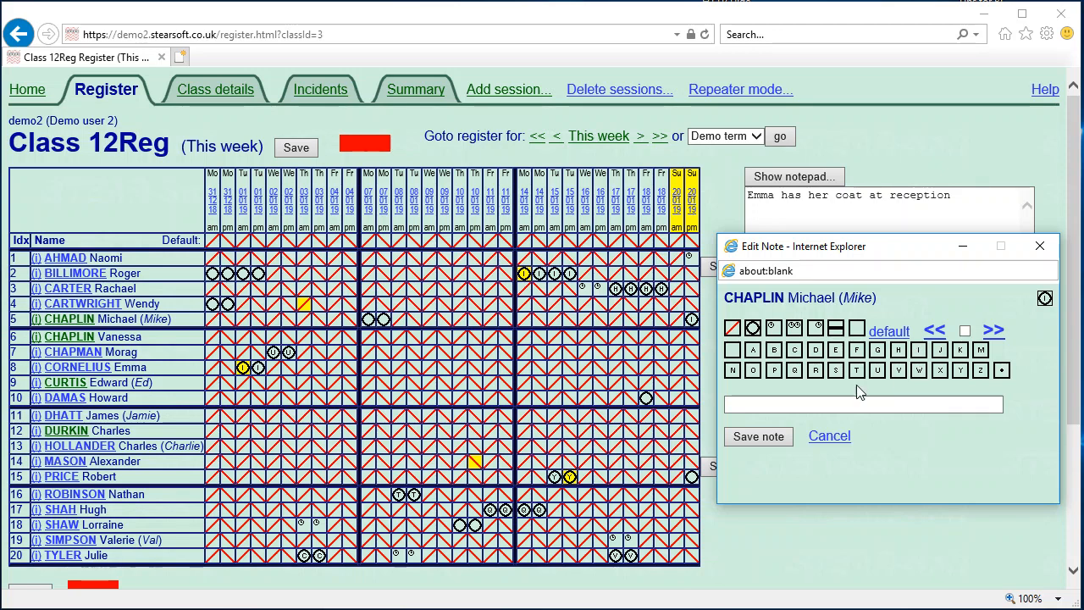
left_click(837, 403)
type("ew")
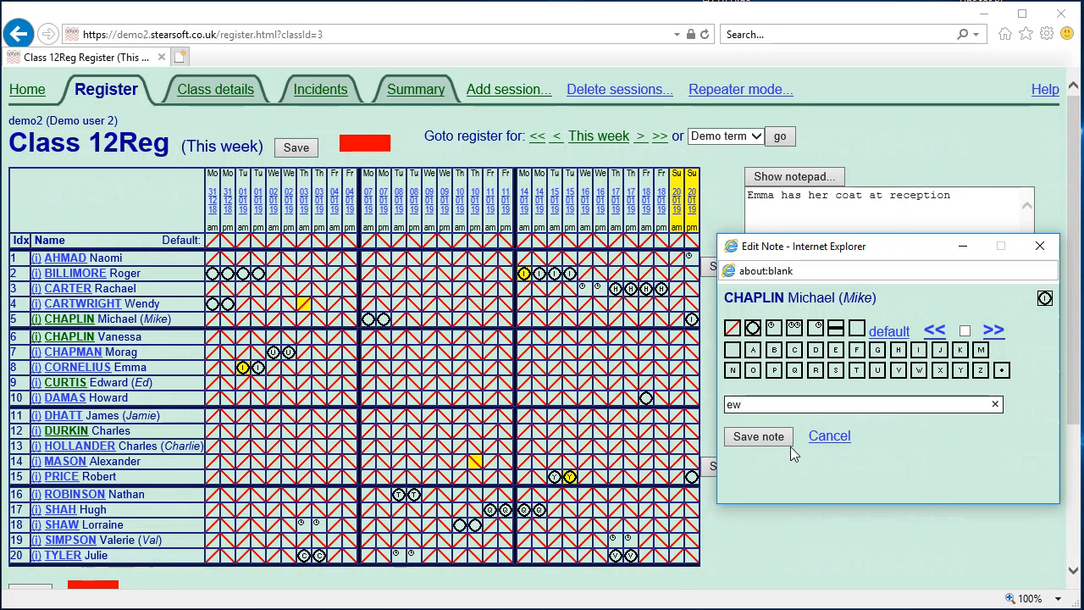
key("BackSpace")
key("BackSpace")
type("went home sick")
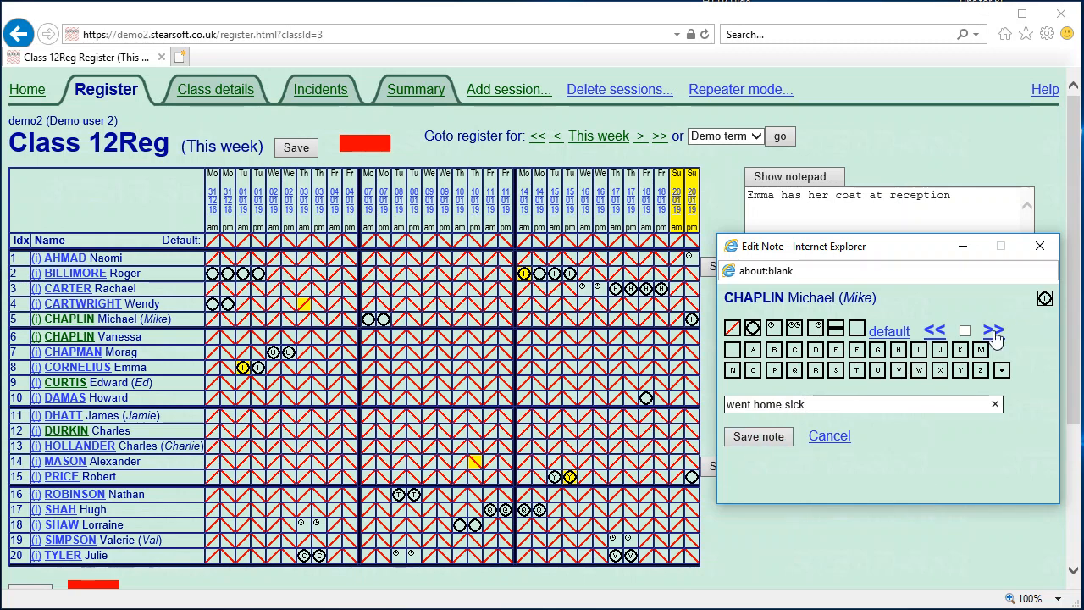
left_click(747, 434)
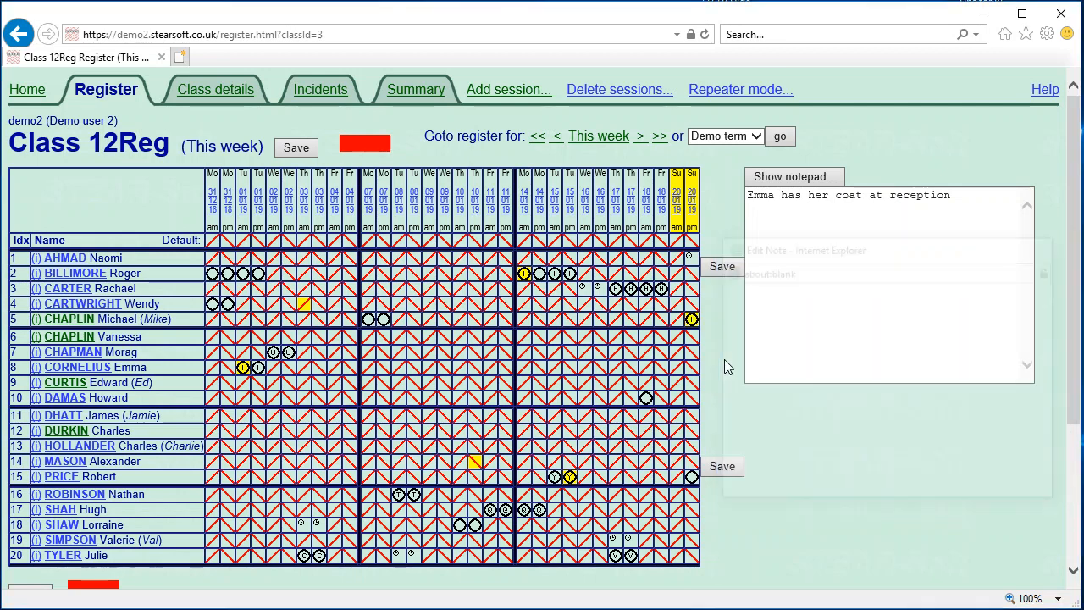
Step: Reopen the row 5 student's Sunday pm note to view it and close it without changes
left_click(692, 322)
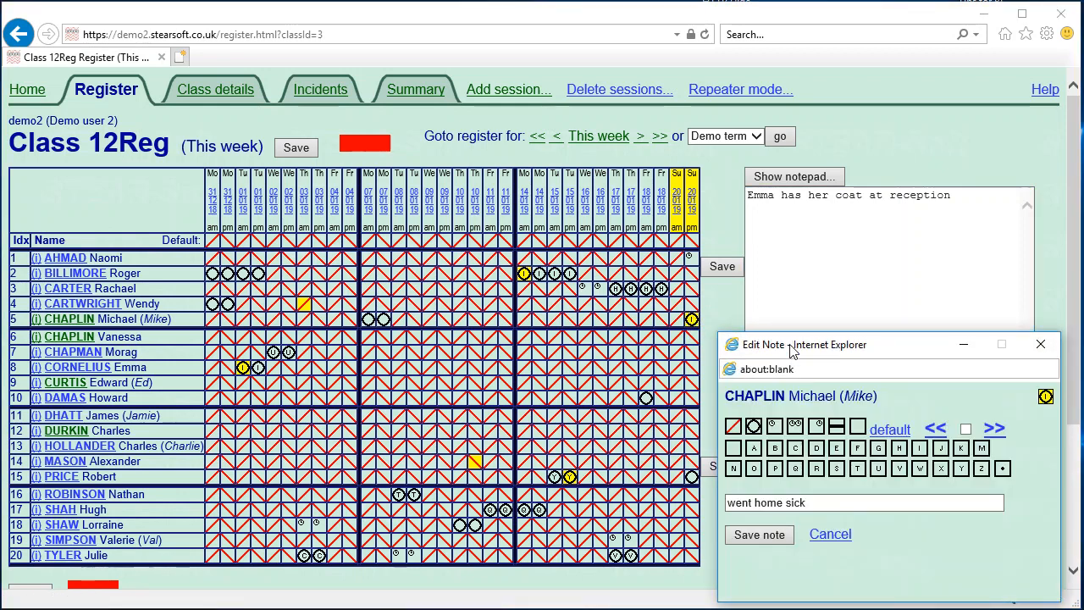
left_click_drag(792, 349, 785, 295)
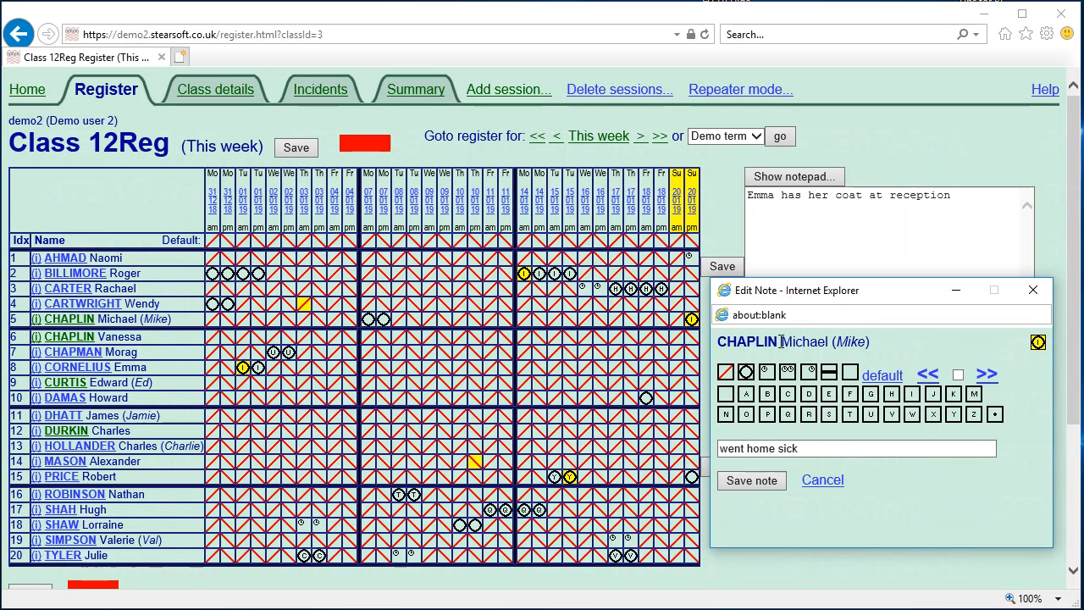
left_click(822, 480)
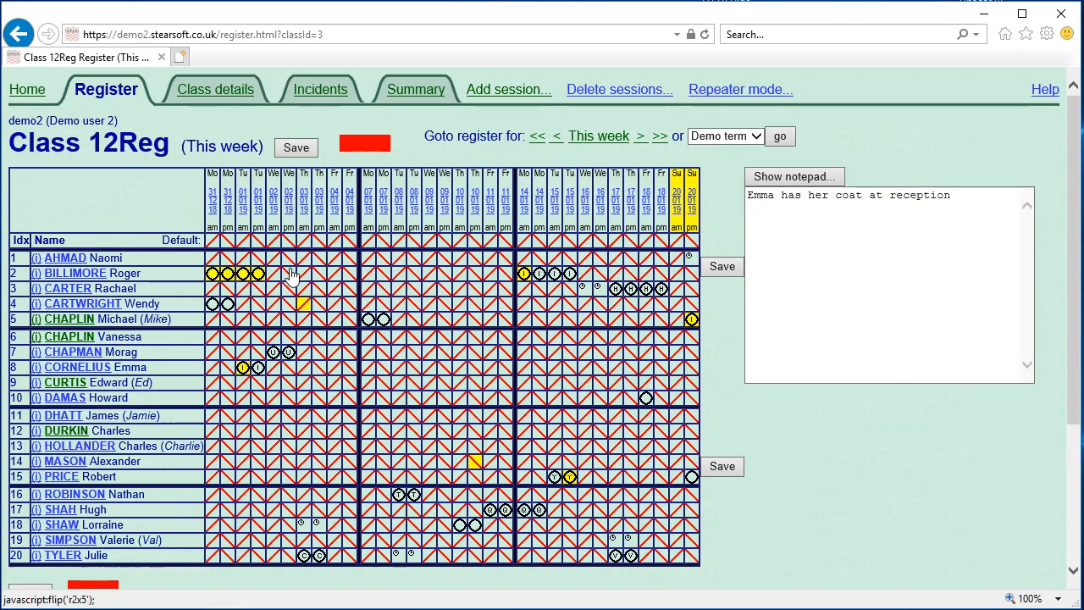
Step: Assign code M to the row 2 student's absences from 31/12/18 am to 01/01/19 pm and save the note "Hospital"
left_click_drag(291, 275, 258, 280)
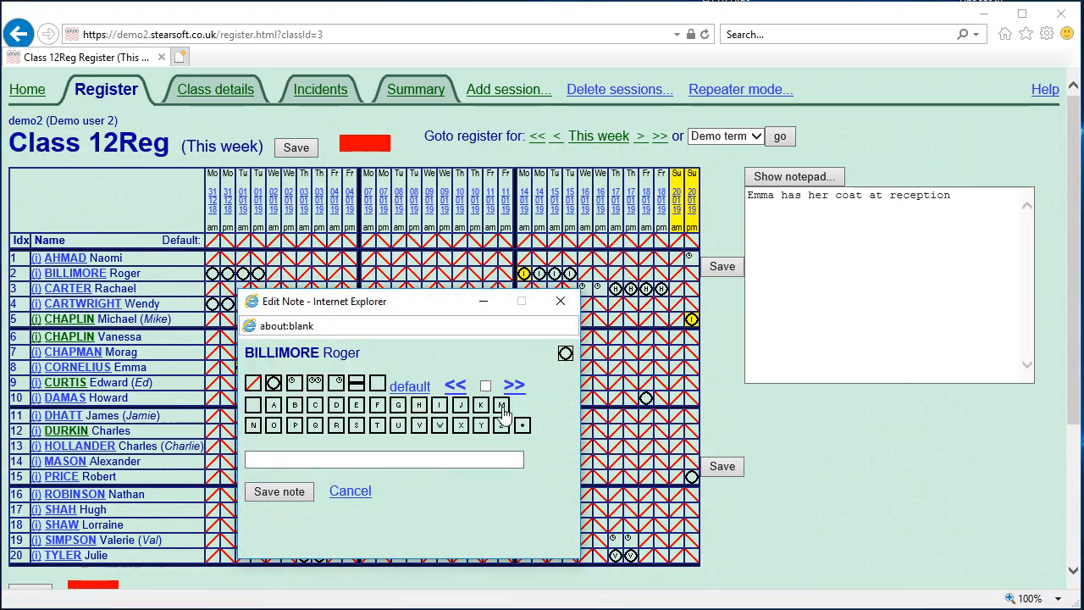
left_click(375, 459)
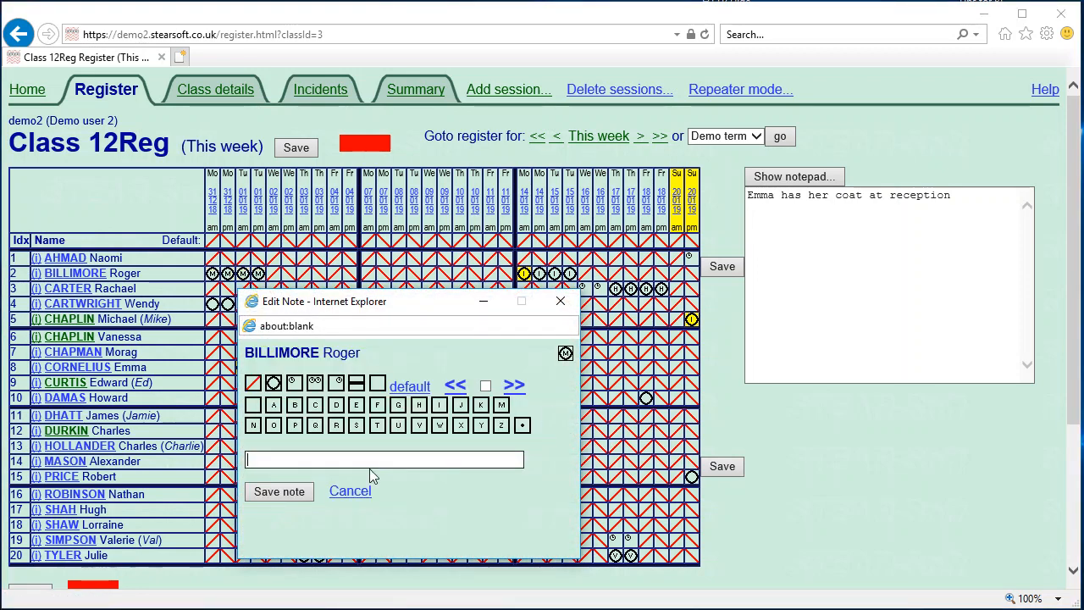
type("Hospital")
left_click(280, 492)
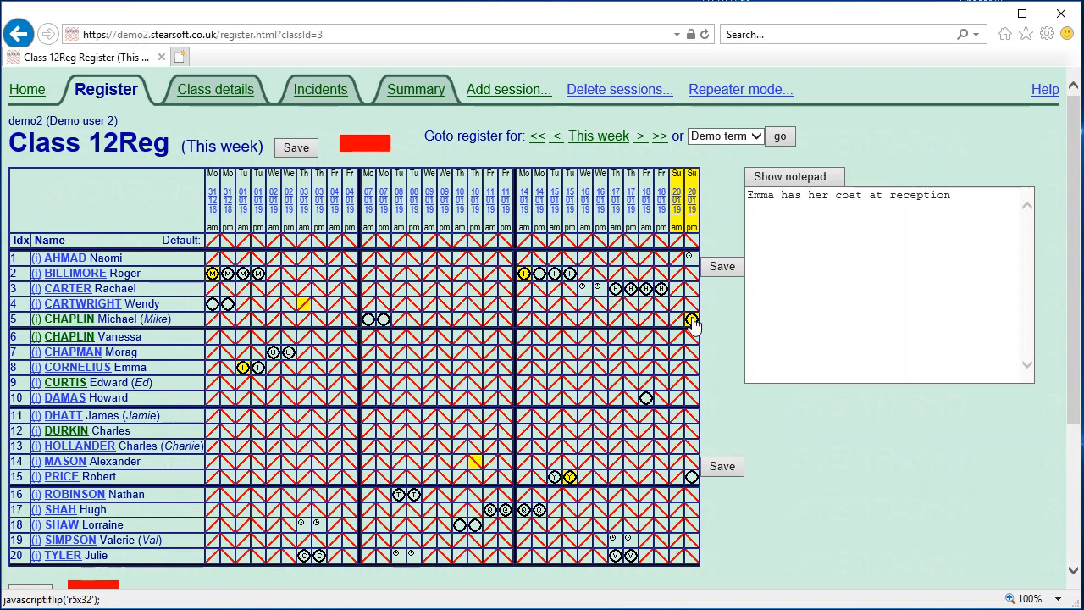
Step: Assign code H to the row 15 student's Sunday pm absence and close the note editor without adding a note
right_click(692, 477)
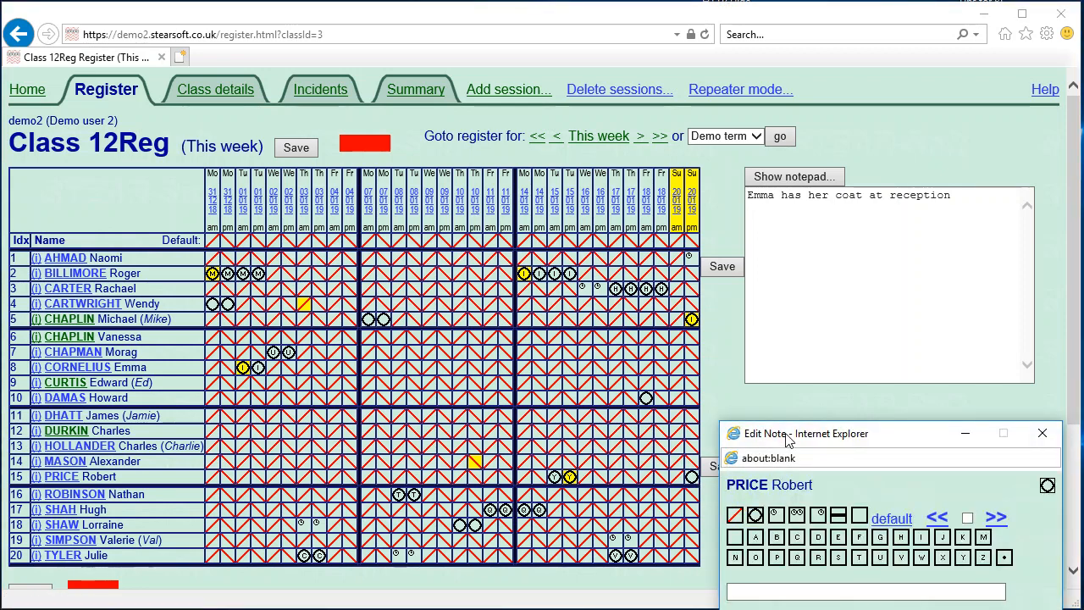
left_click_drag(788, 441, 792, 256)
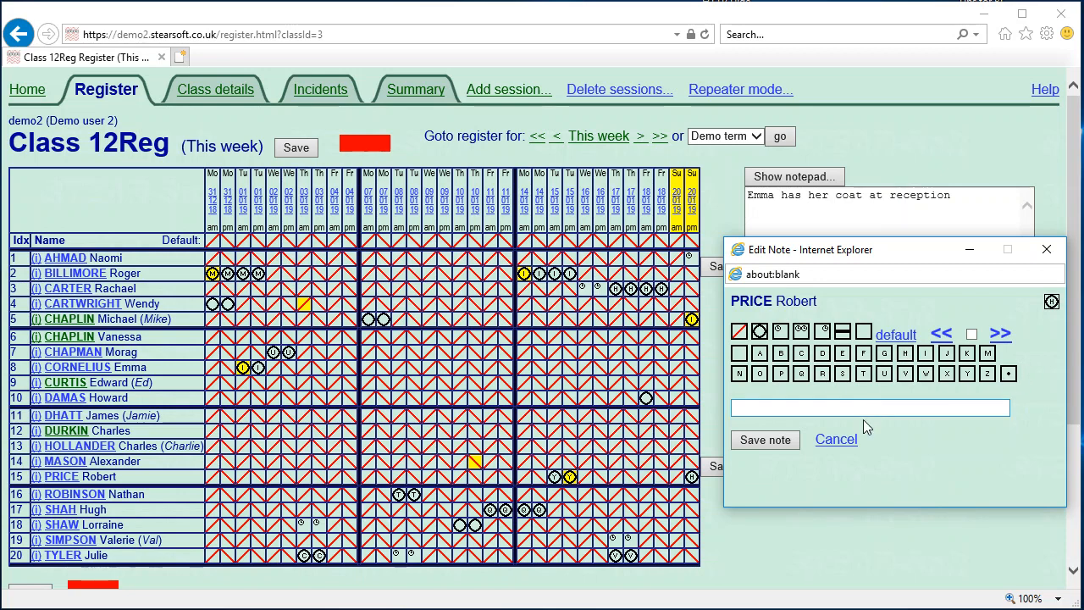
left_click(839, 440)
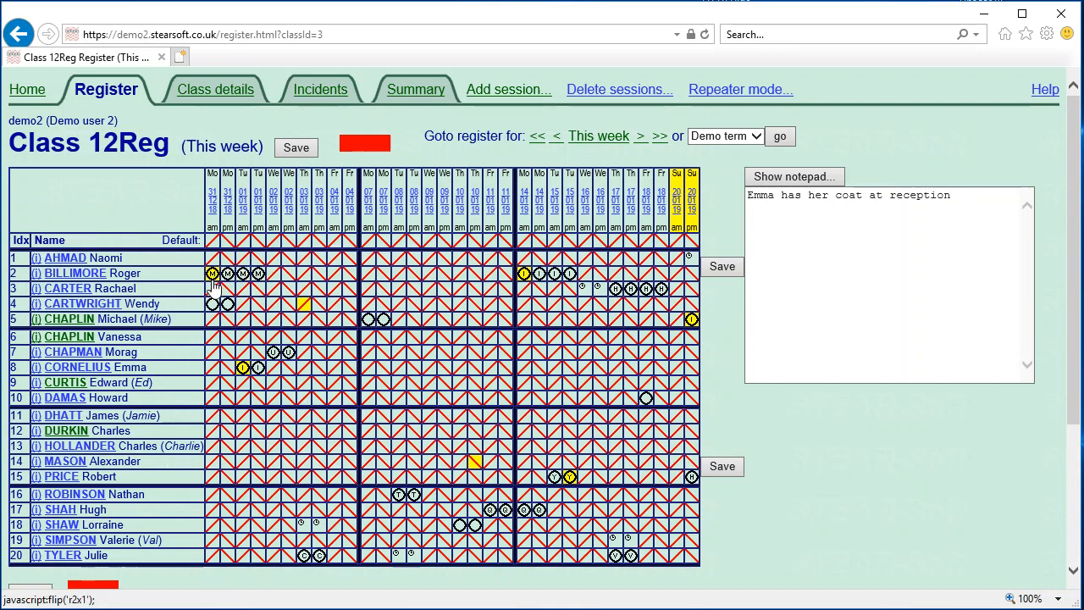
Step: View the note on the row 2 student's 31/12/18 am absence and close it without changes
left_click(213, 321)
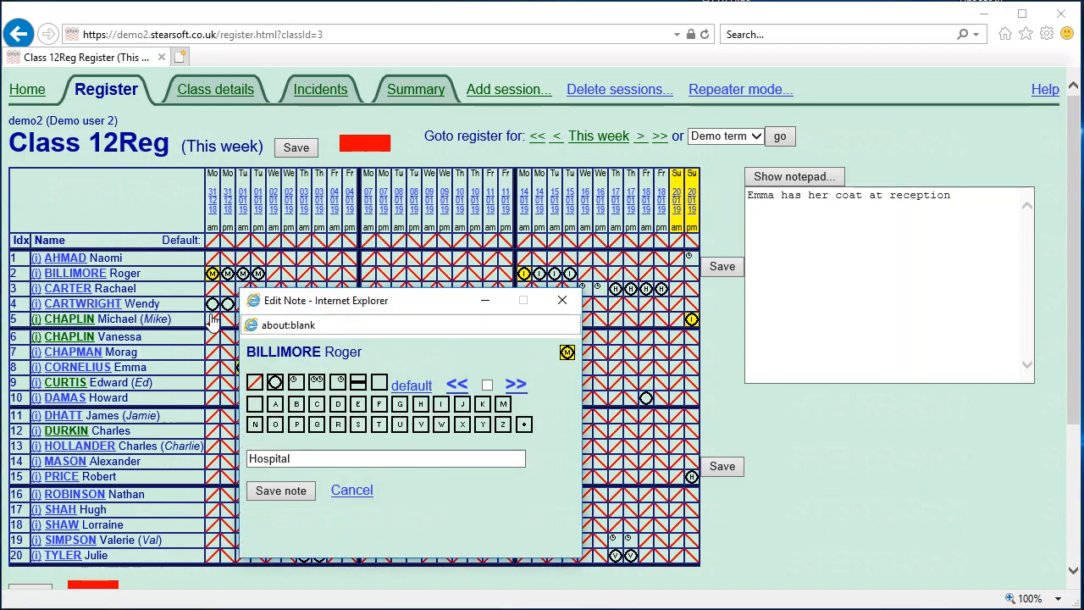
left_click(370, 489)
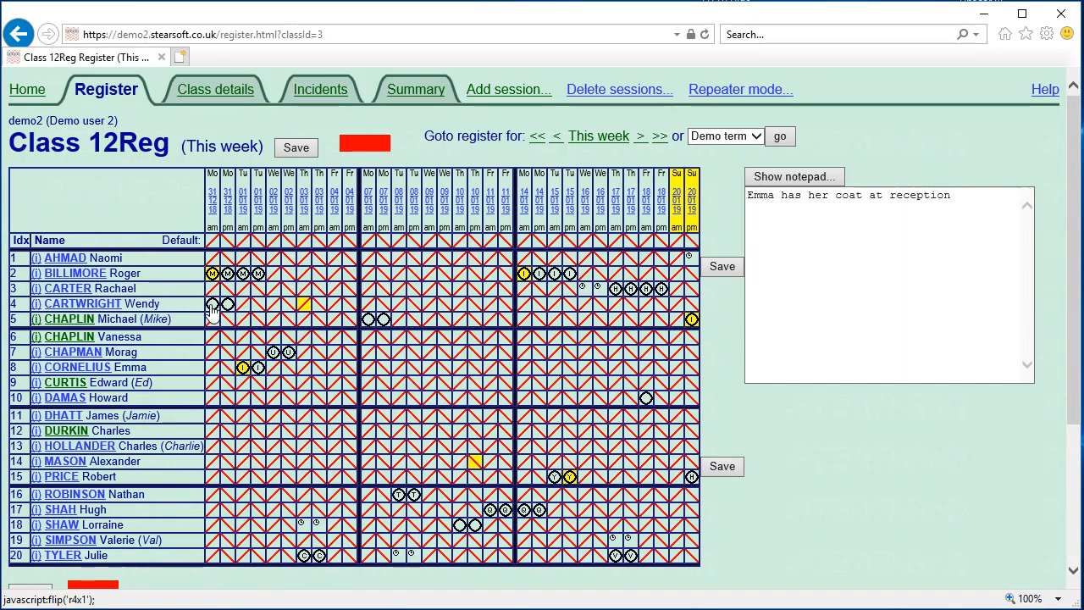
Step: Assign code C to the row 4 student's 31/12/18 am absence without a note, and save the register
left_click(212, 373)
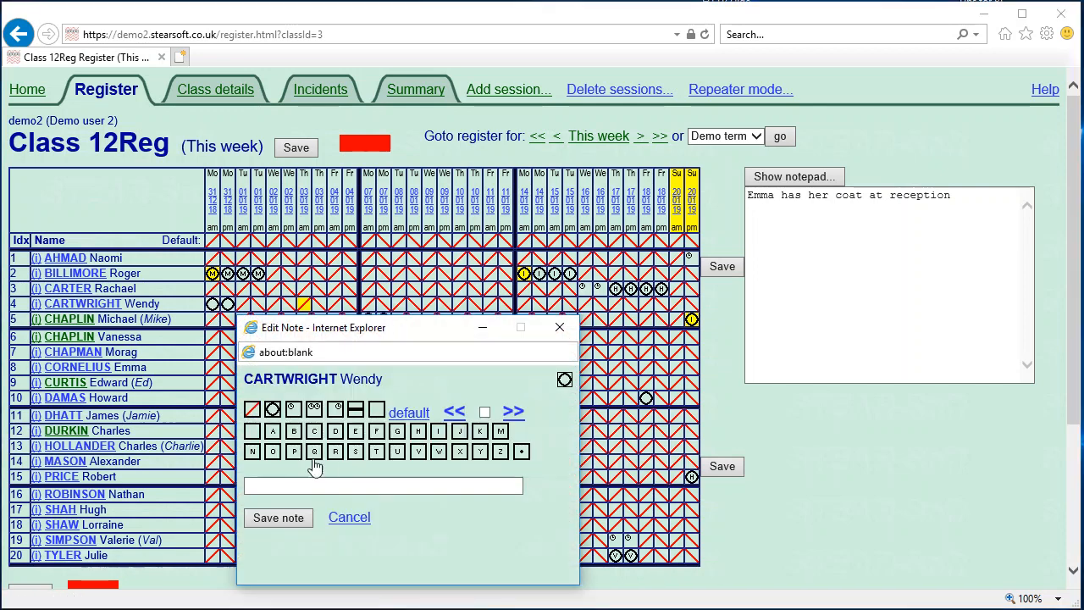
left_click(349, 517)
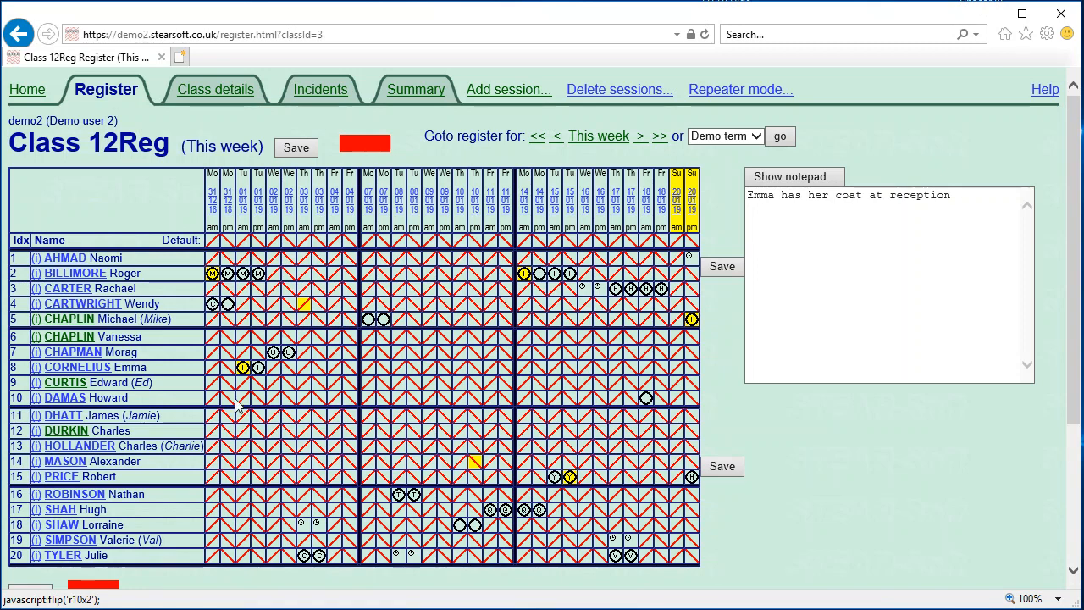
left_click(727, 268)
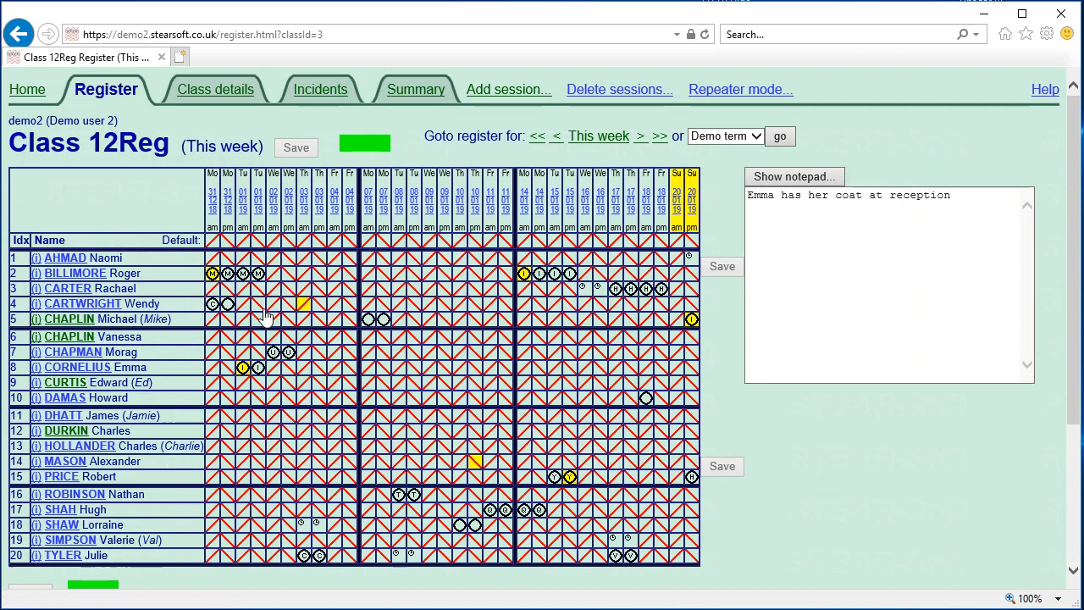
Step: Set the row 4 student's 31/12/18 pm mark to absent with code H
left_click(227, 305)
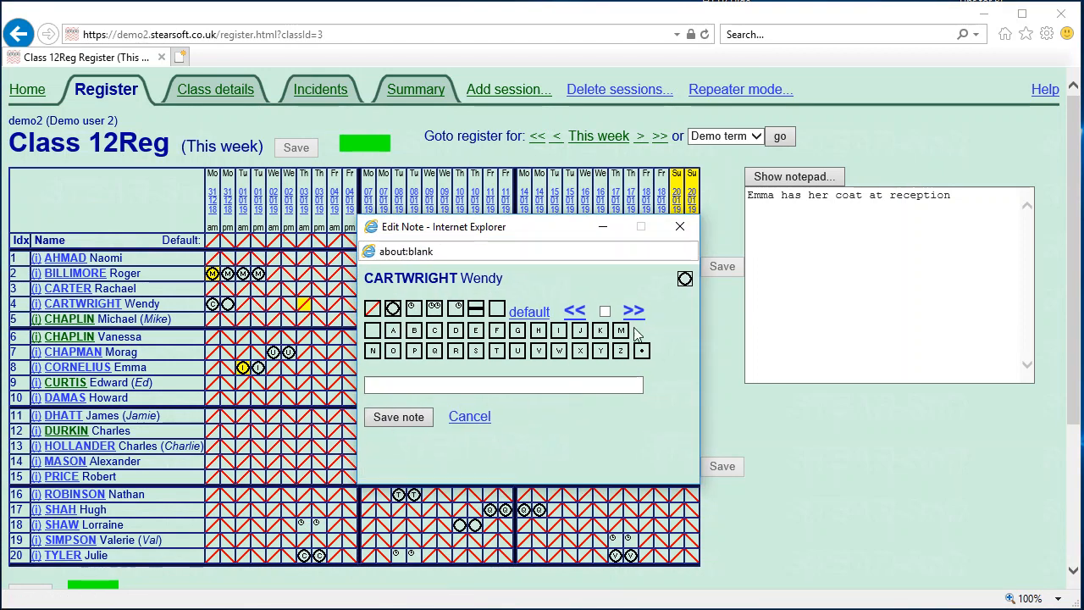
left_click(456, 332)
left_click(523, 335)
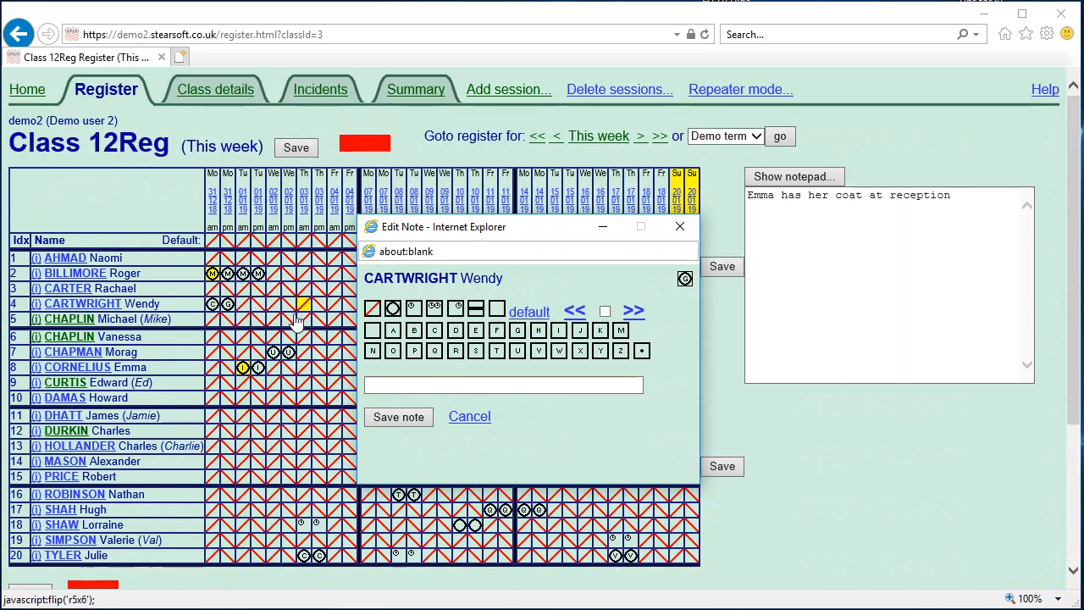
left_click_drag(487, 229, 368, 239)
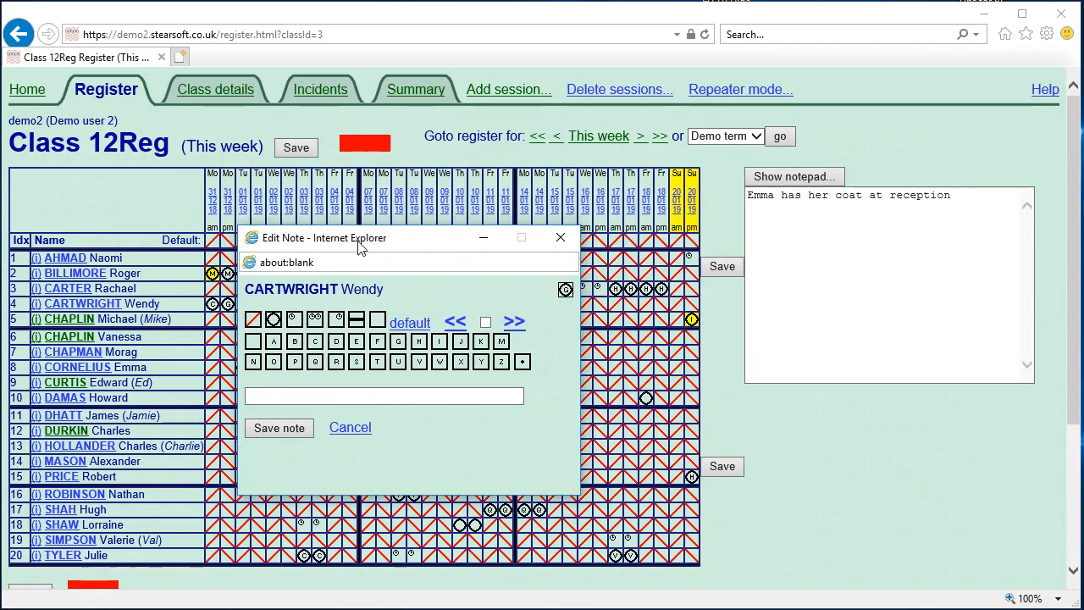
left_click(335, 362)
left_click(398, 362)
left_click(272, 319)
left_click(253, 321)
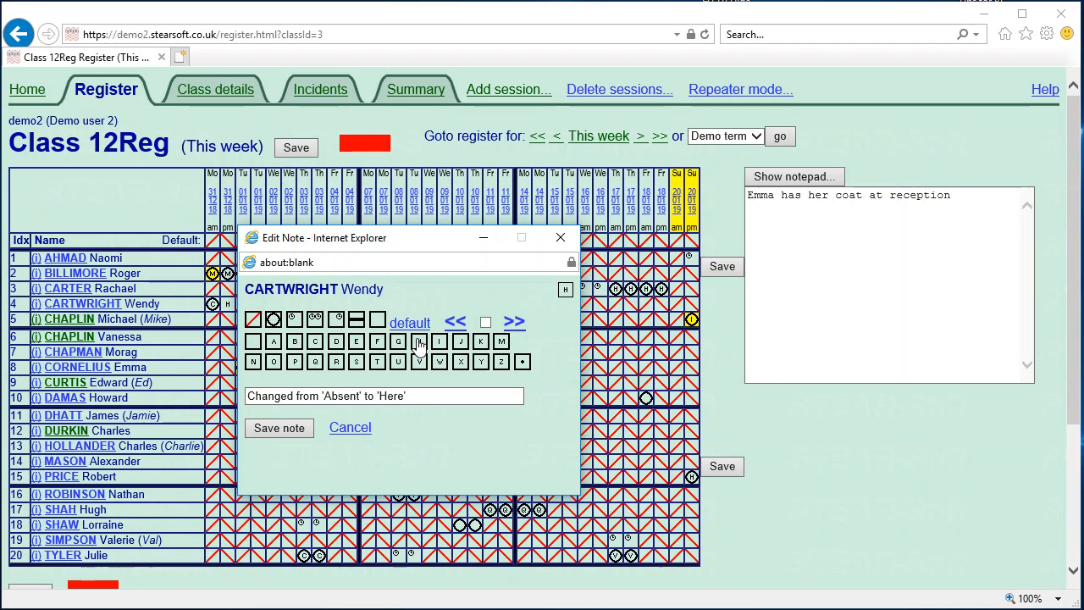
left_click(274, 319)
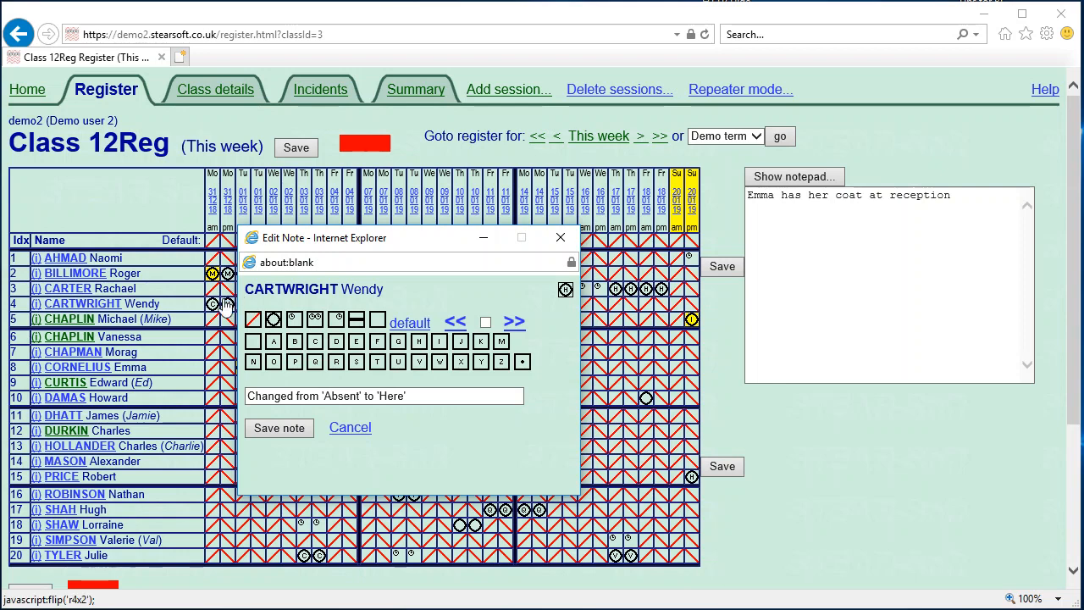
Step: Keep the note "Changed from 'Absent' to 'Here'" on the row 4 student's 31/12/18 pm absence, and save the note and the register
left_click(448, 396)
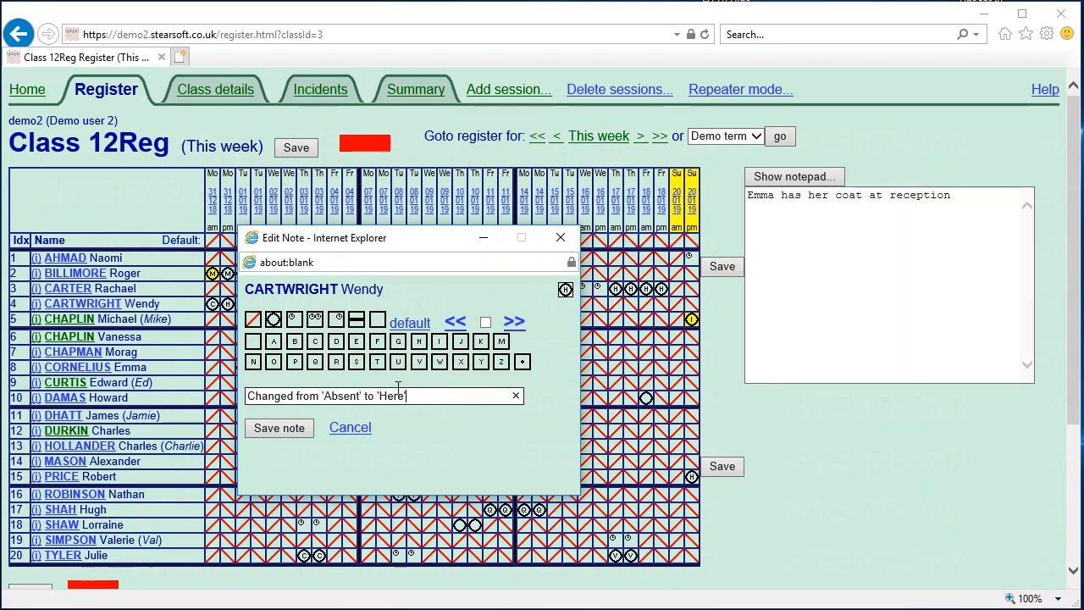
left_click_drag(406, 396, 249, 396)
left_click(290, 400)
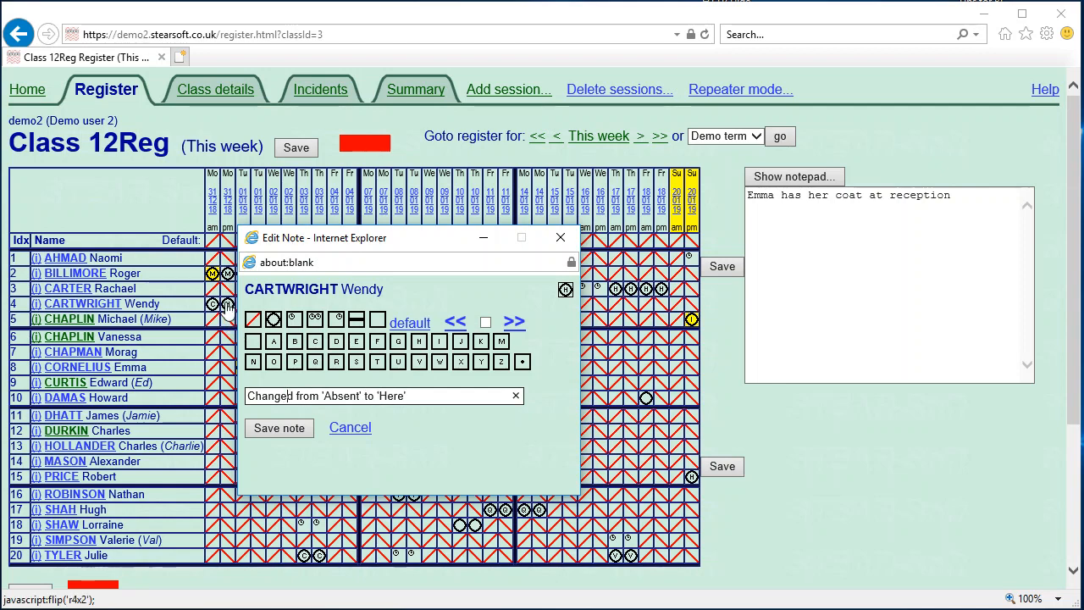
left_click(283, 429)
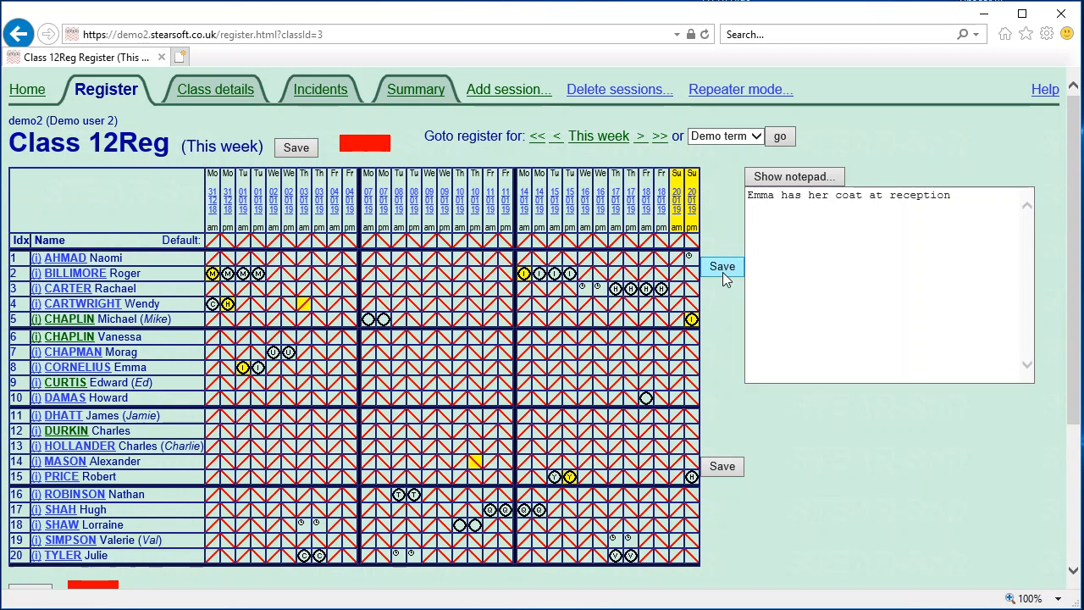
left_click(723, 270)
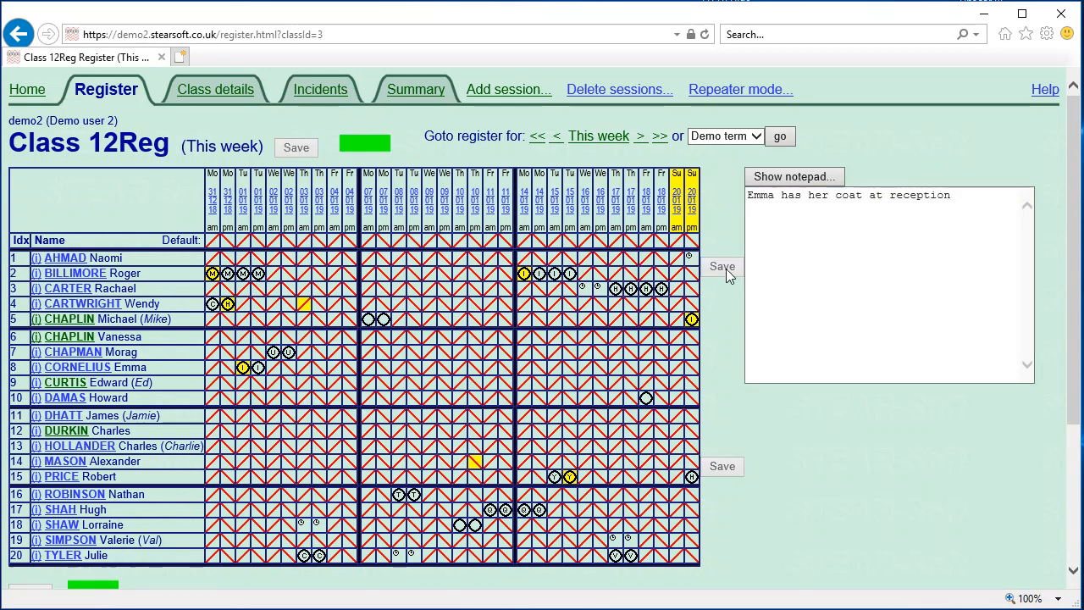
Step: Return to the timetable and open the Sunday P5 register for class 9En2
left_click(691, 313)
left_click(22, 95)
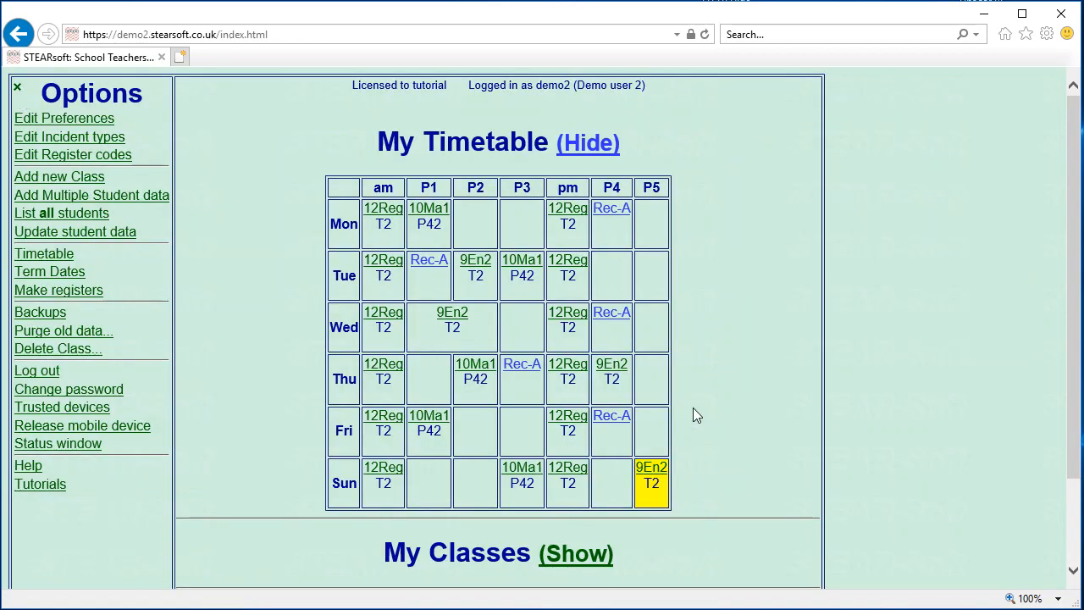
left_click(664, 471)
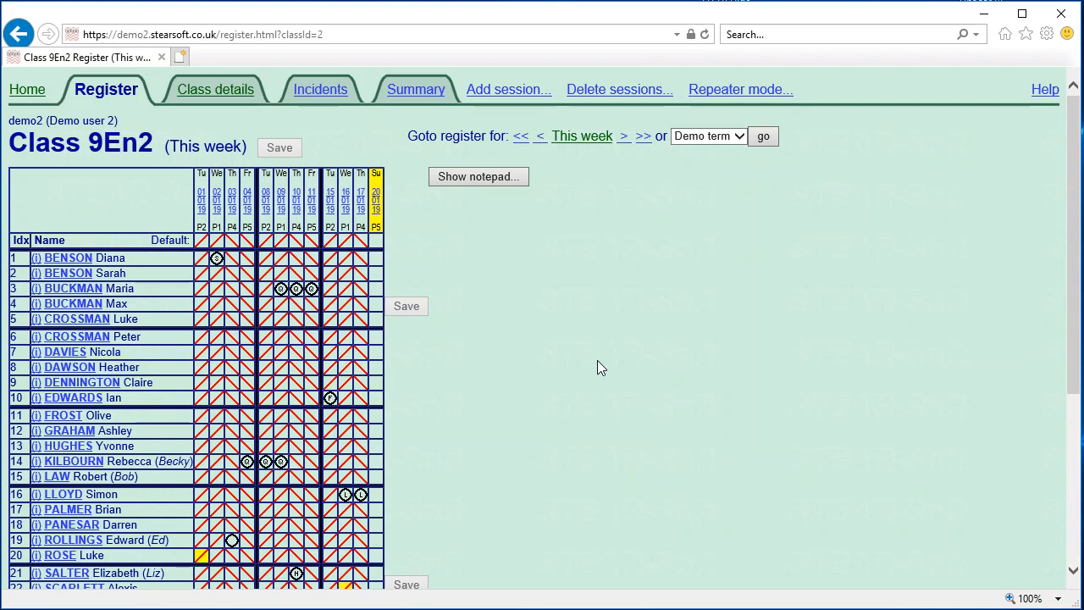
left_click(379, 203)
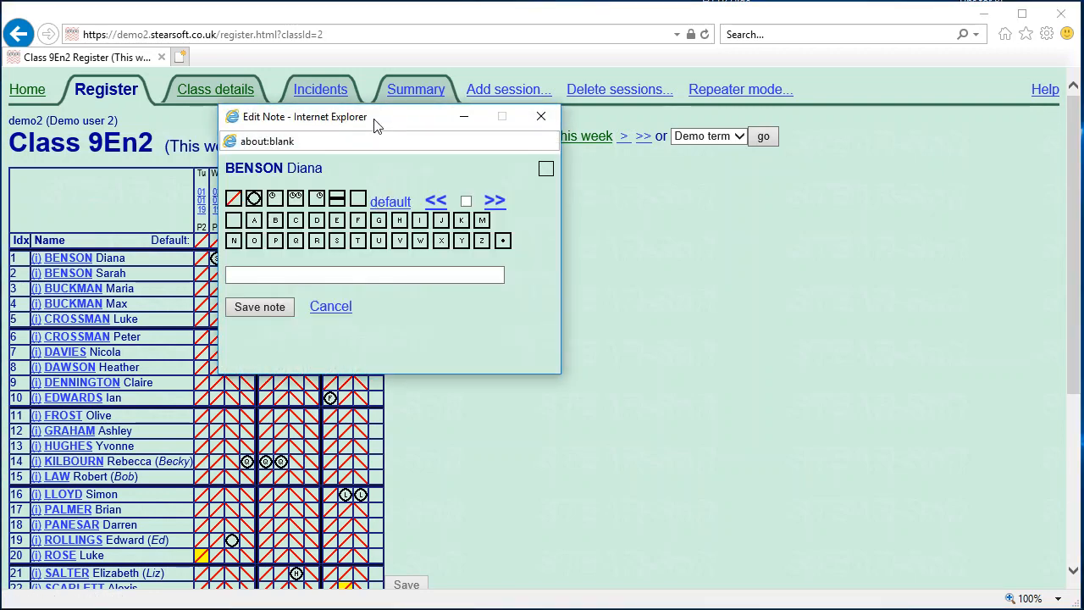
left_click_drag(373, 123, 616, 192)
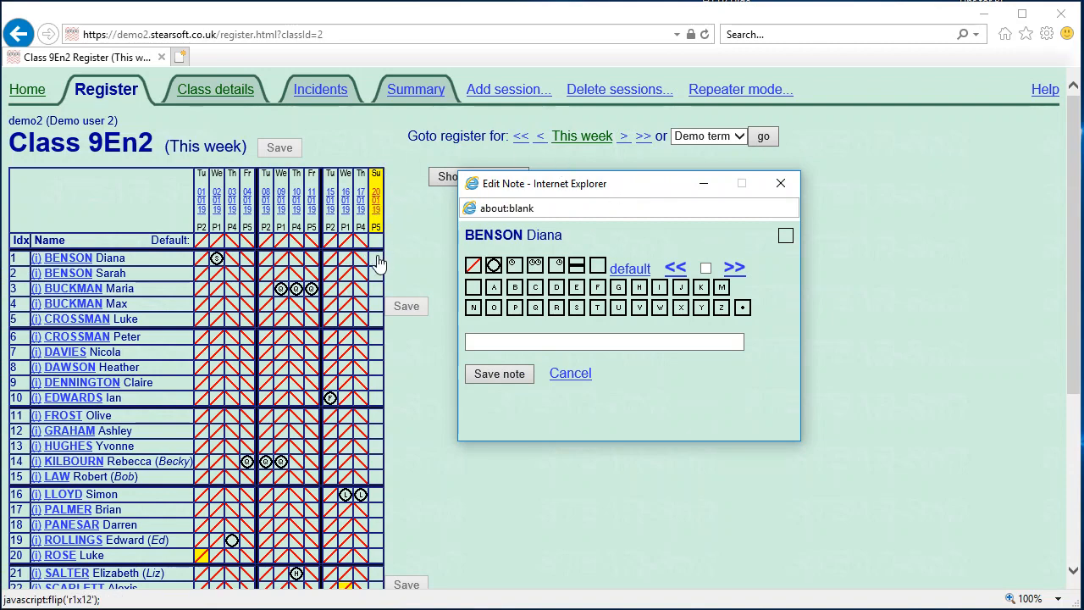
left_click(588, 375)
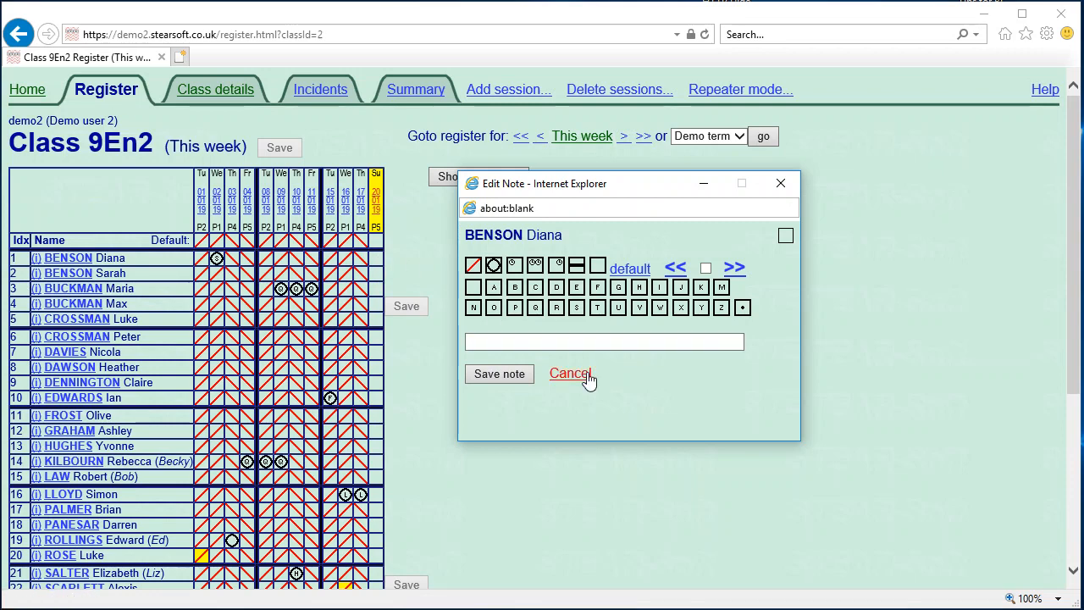
Step: Start entering marks at row 1 of the Sunday 20/01/19 P5 session and mark the students in rows 1 to 5 present
left_click(377, 258)
left_click_drag(500, 297, 501, 233)
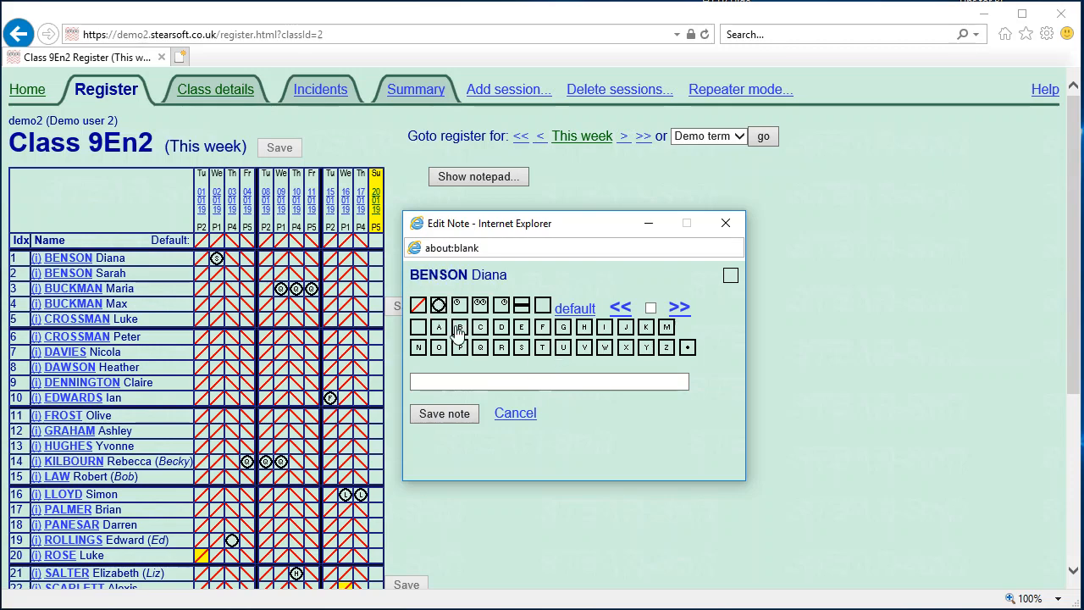
key("slash")
key("slash")
key("slash")
key("slash")
key("slash")
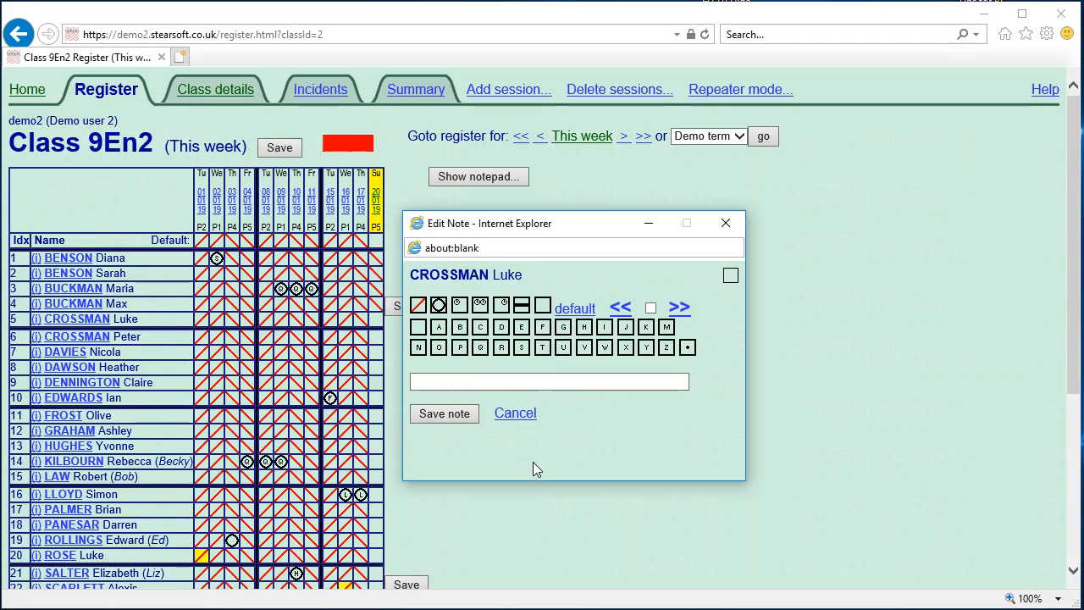
Step: Mark the students in rows 6, 8, 9 and 11 absent and those in rows 7 and 10 present for Sunday P5
key("0")
key("slash")
key("0")
key("0")
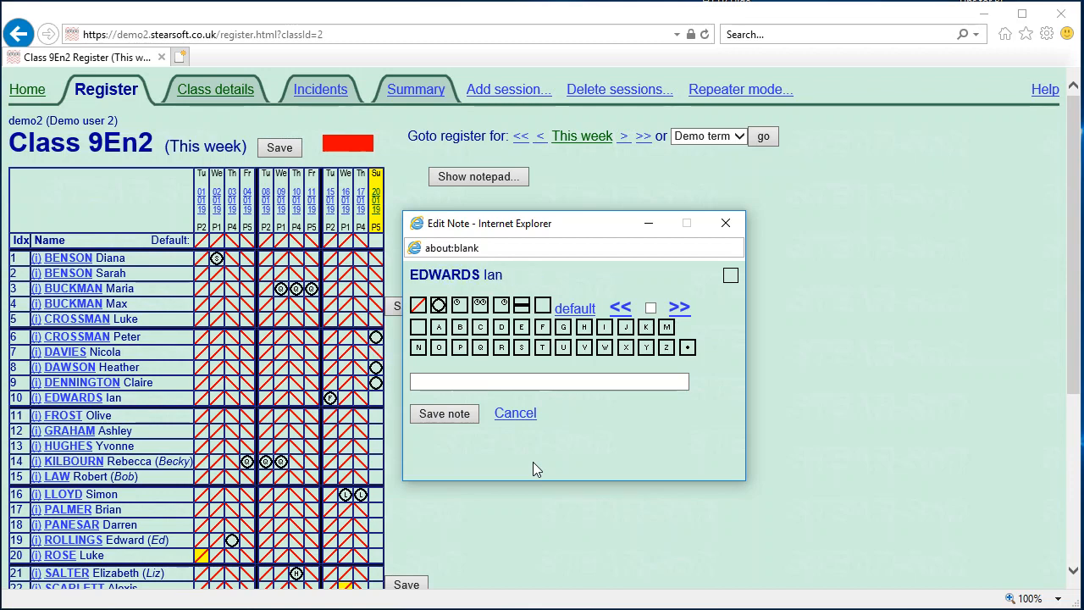
key("slash")
key("0")
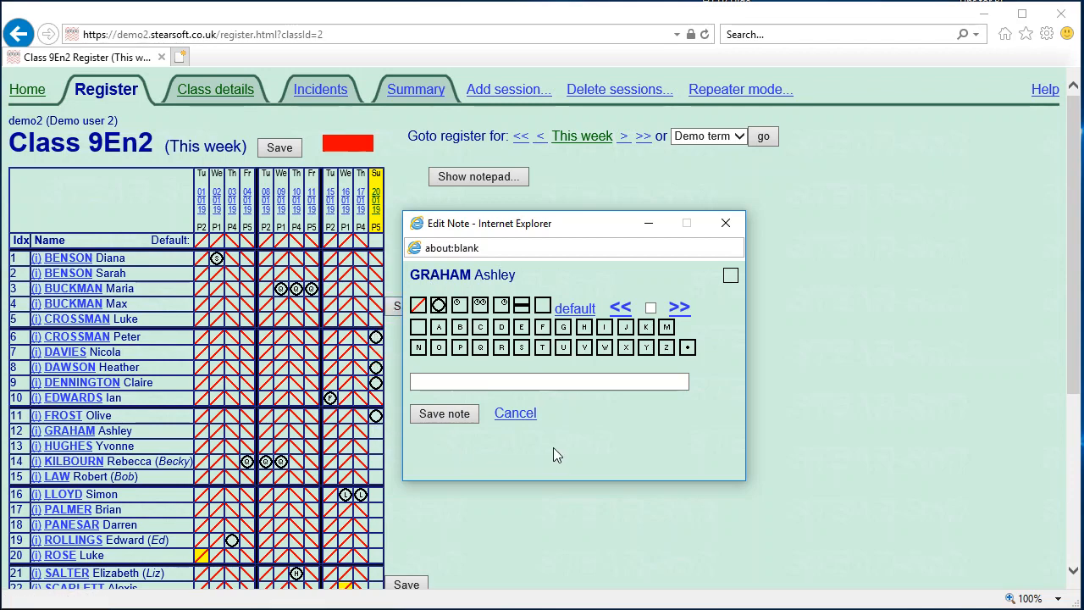
Step: Close the mark entry, fill the remaining Sunday P5 marks with the default present mark, and save the register
left_click(517, 414)
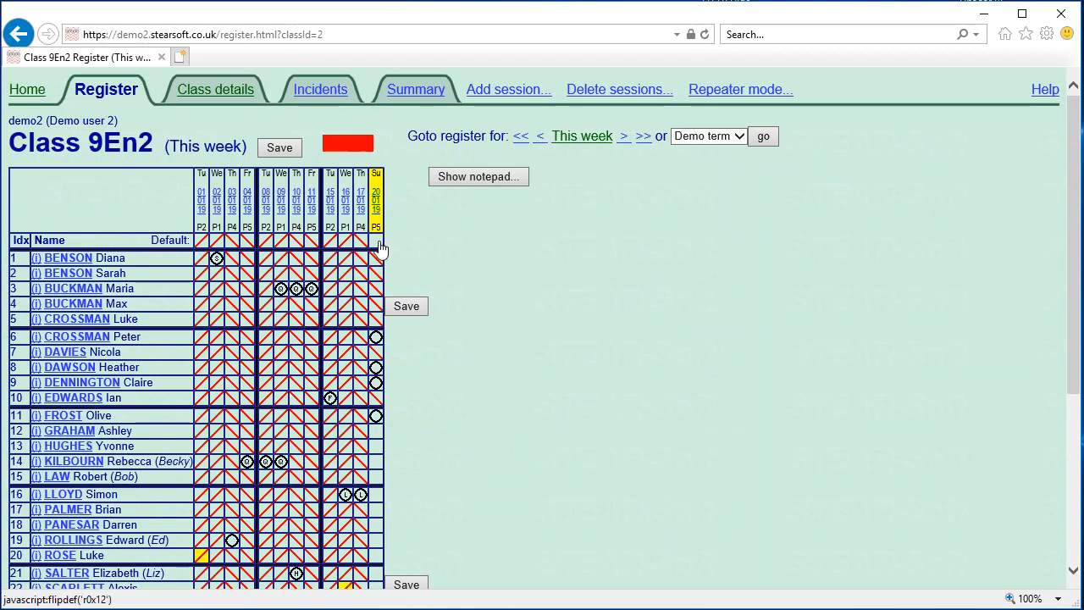
left_click(406, 307)
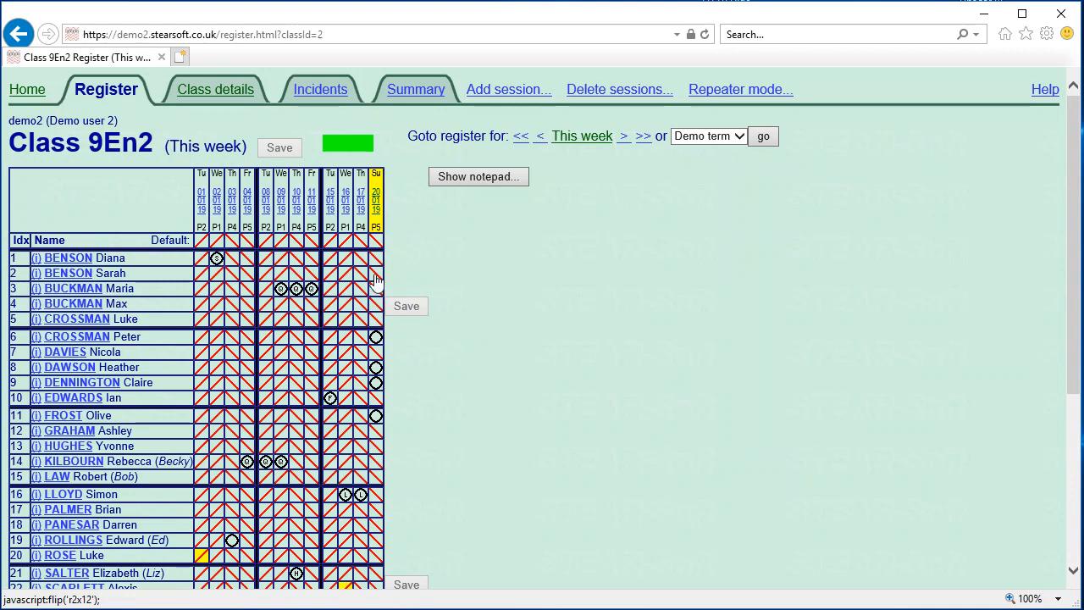
Step: Mark the row 13 and row 15 students late and the row 14 student absent for Sunday P5, and save the register
left_click(376, 447)
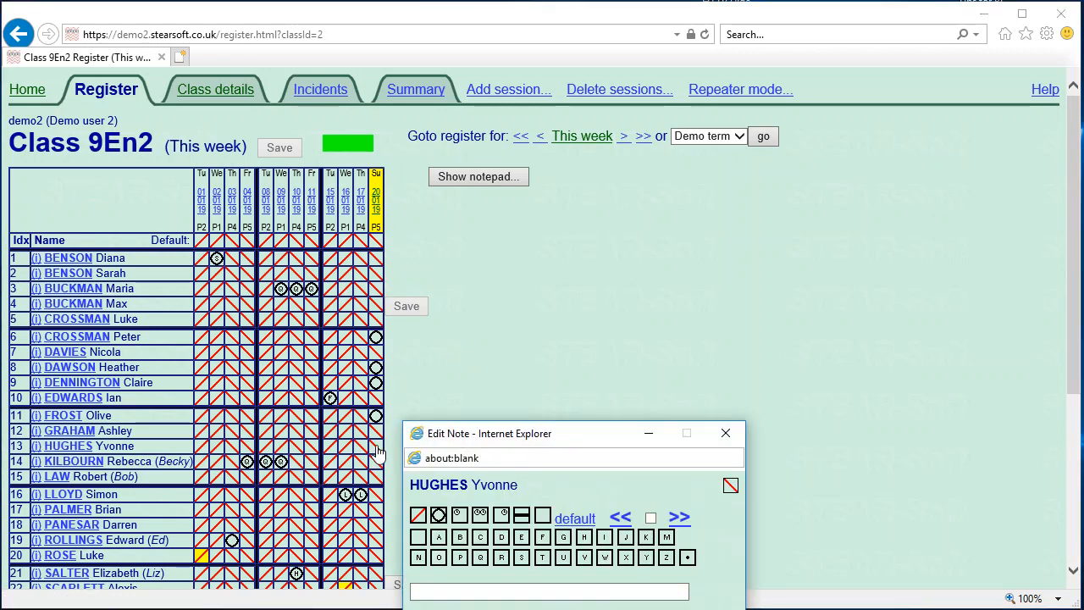
left_click(376, 459)
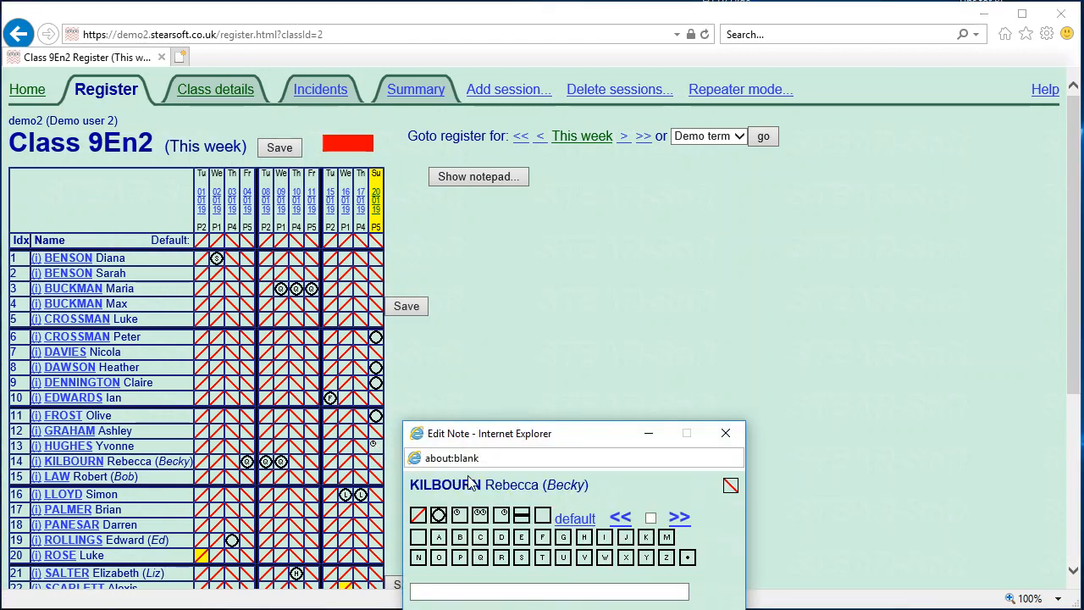
key("o")
key("l")
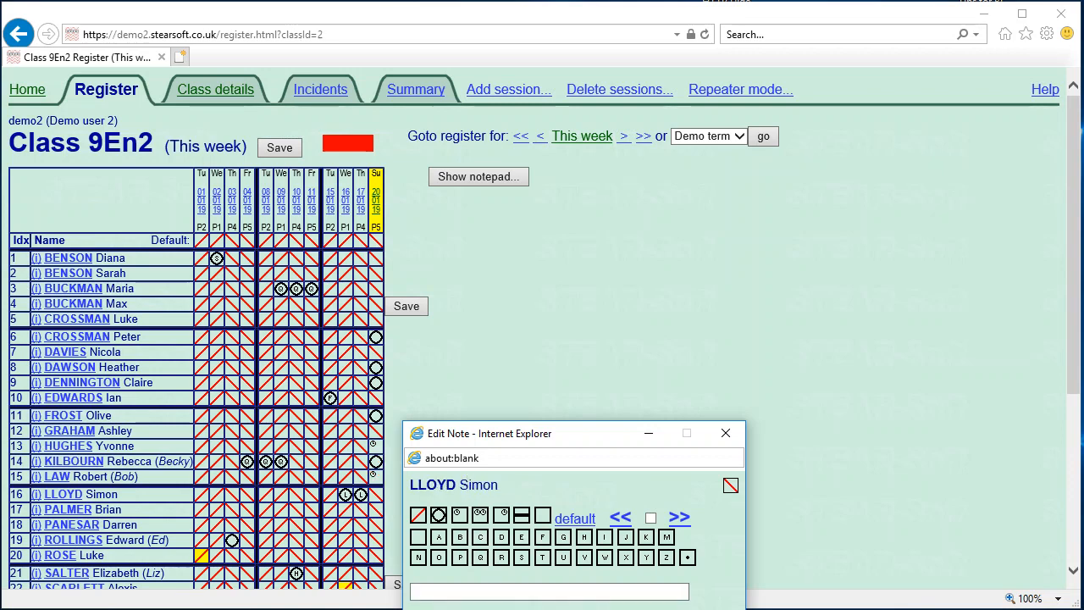
key("Escape")
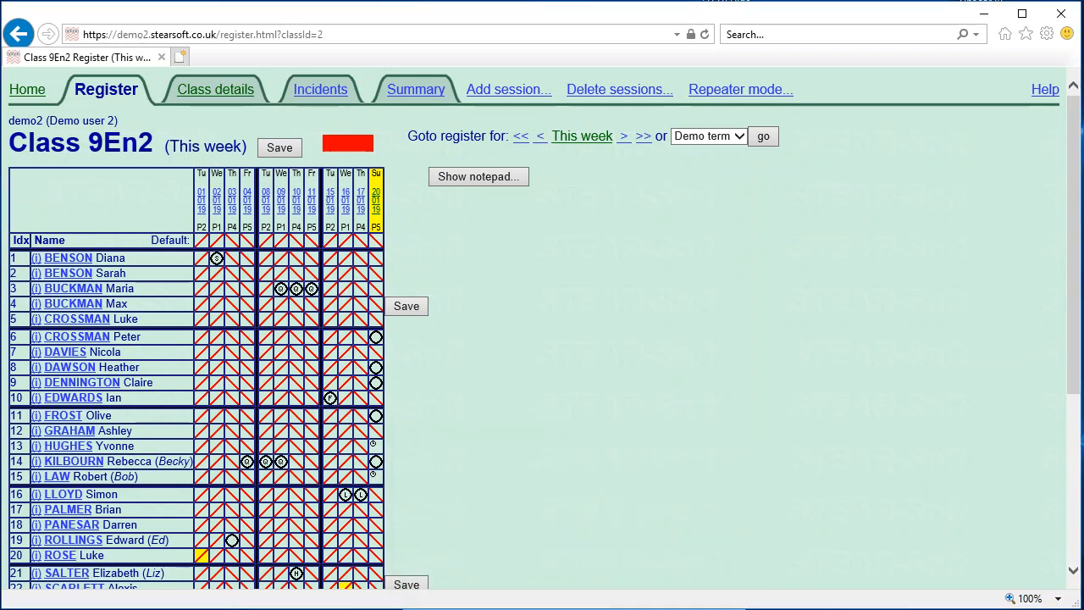
left_click(409, 306)
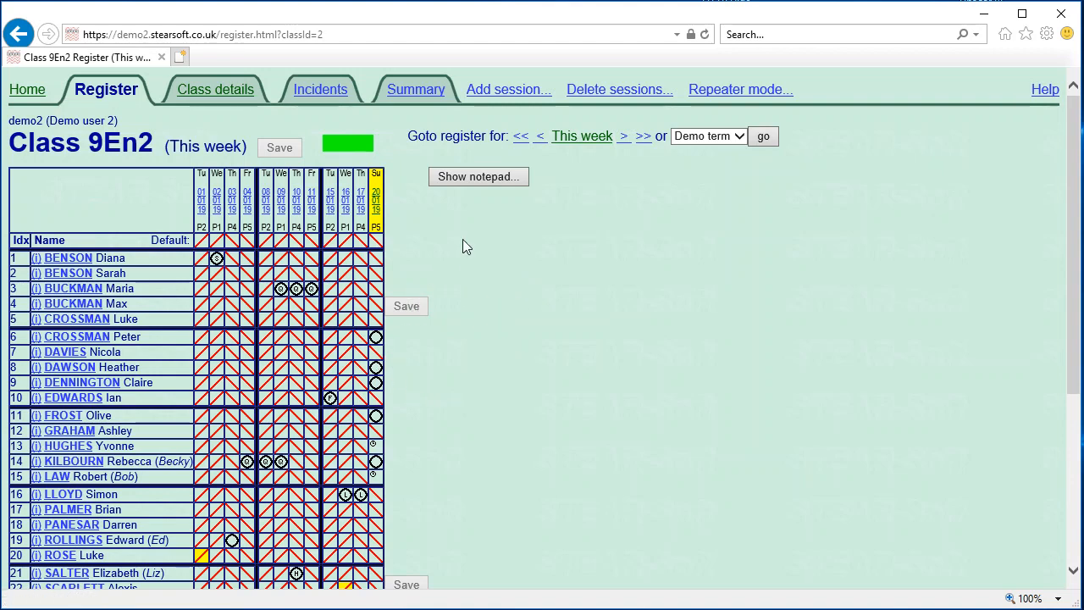
Step: Move to the following week's register and assign code M to the Sunday 20/01/19 P5 absences in rows 6 and 8
left_click(624, 139)
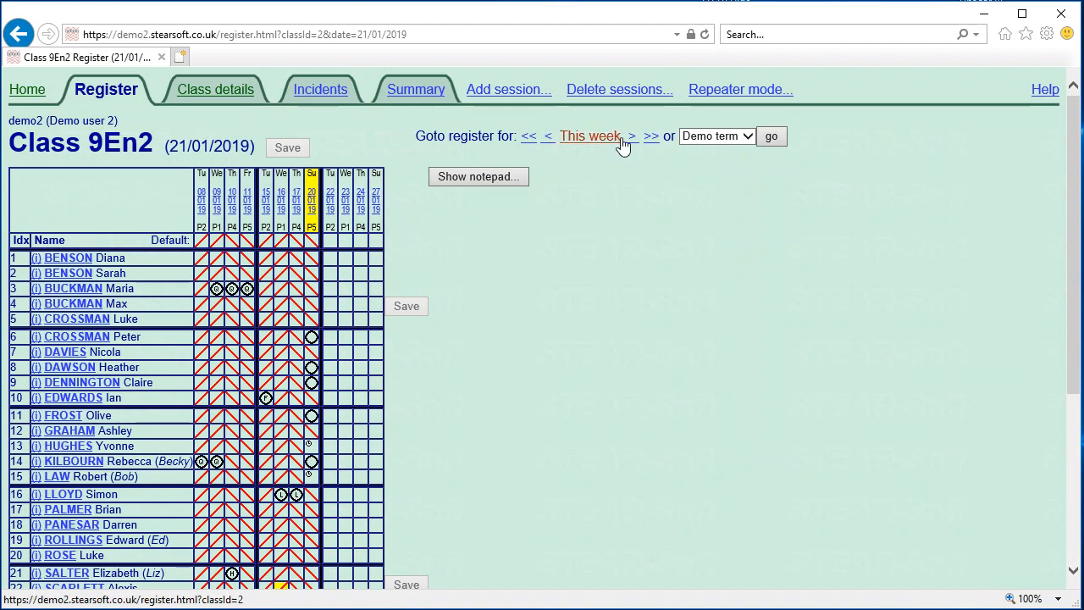
left_click(311, 339)
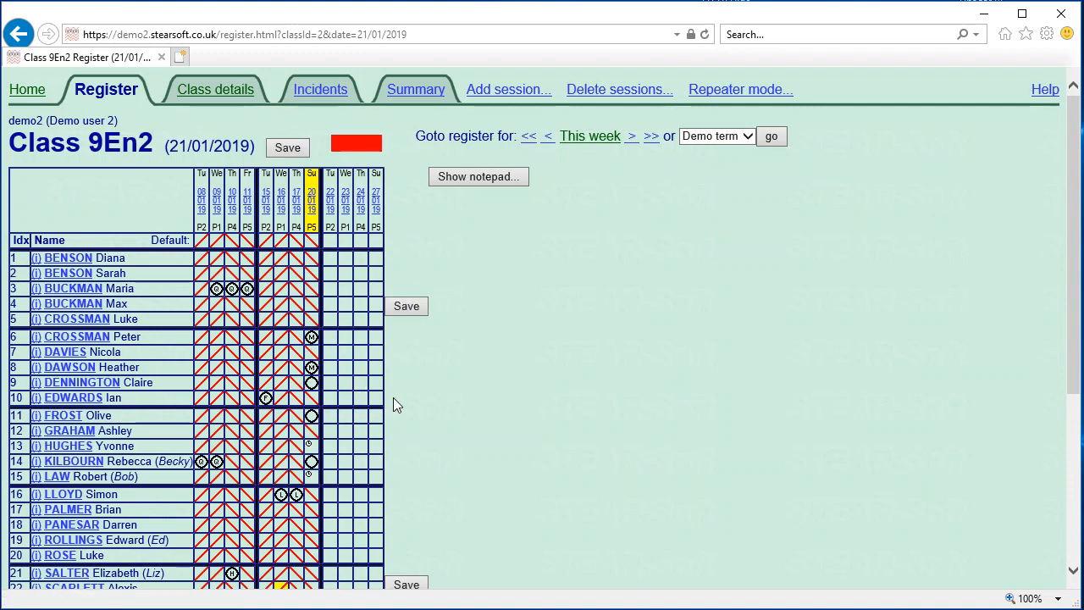
Step: Enter code H for the row 6 student's four sessions from 22/01/19 to 27/01/19
left_click(330, 340)
left_click(345, 339)
left_click(360, 340)
left_click(376, 340)
Step: Try marking the row 7 student present in the following week's sessions, and clear those marks again
left_click(344, 356)
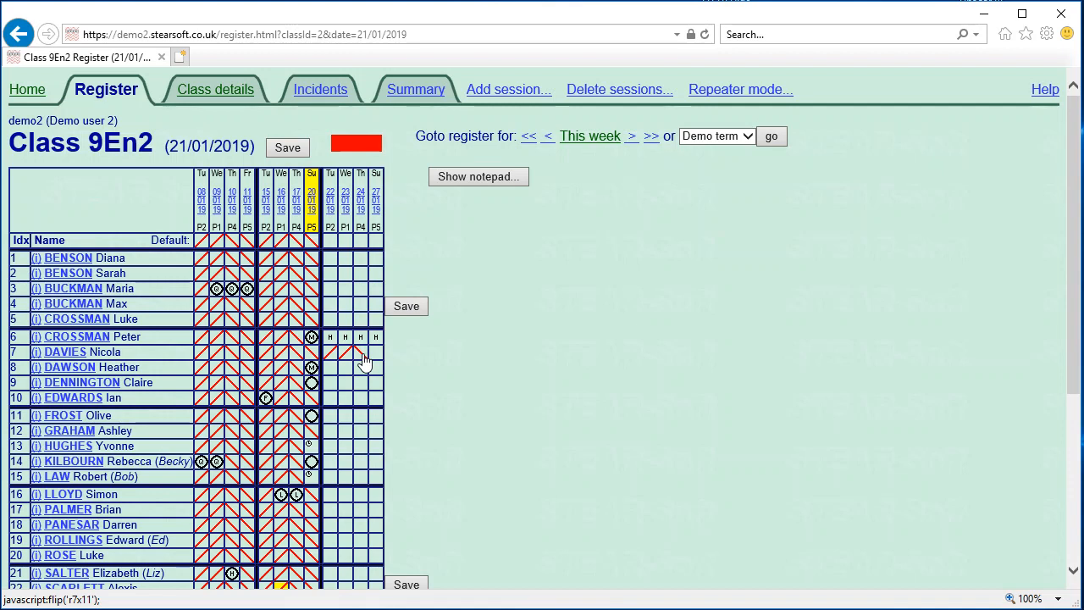
left_click(346, 355)
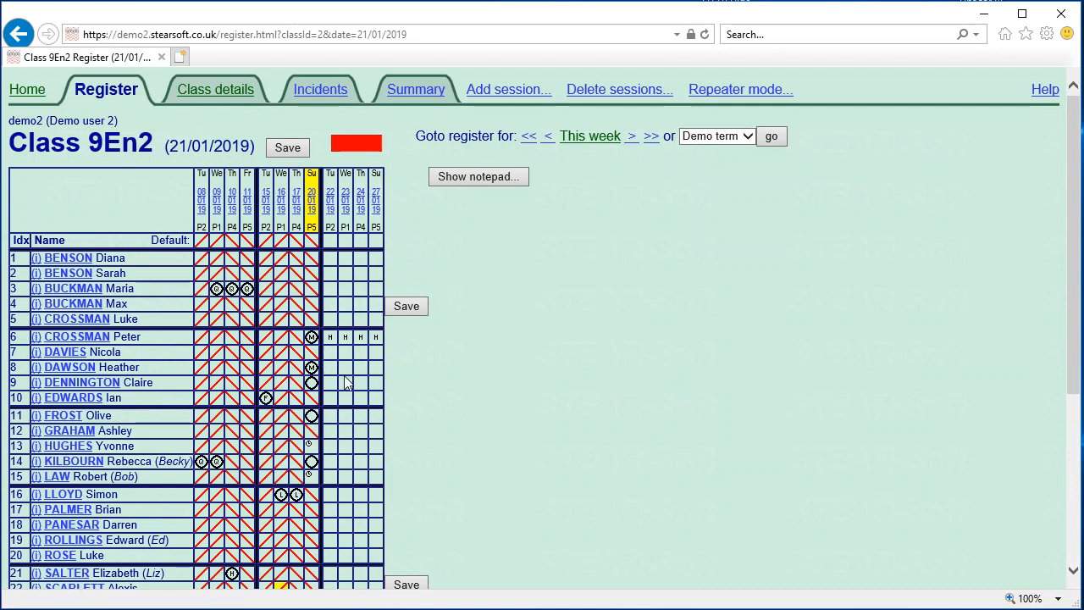
Step: Cycle the Sunday P5 default mark through absent and blank back to present, and restore the row 6 student's code M absence
left_click(312, 337)
left_click(314, 242)
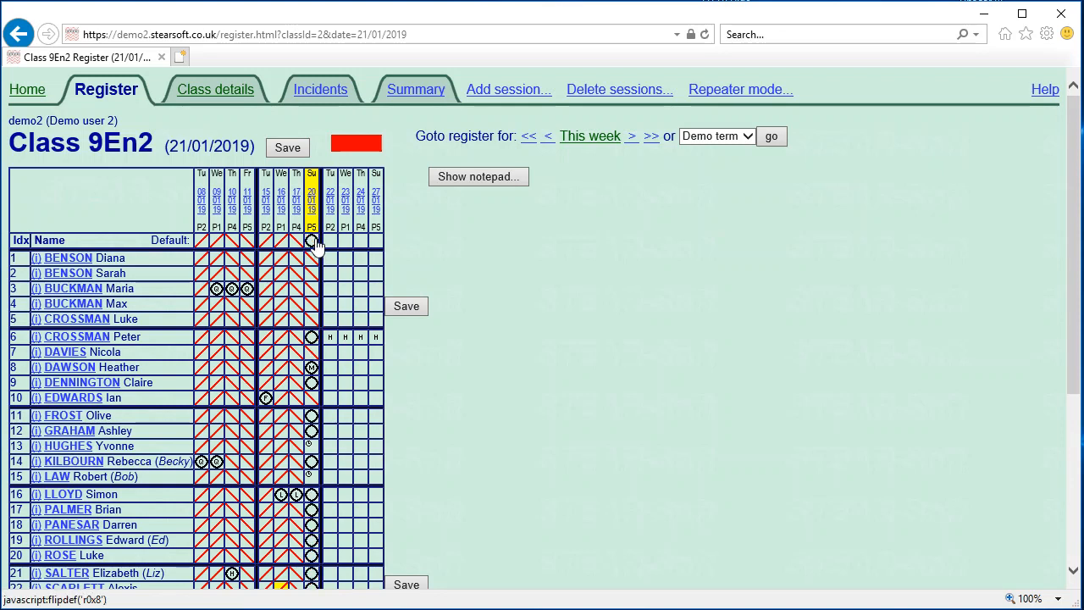
left_click(313, 245)
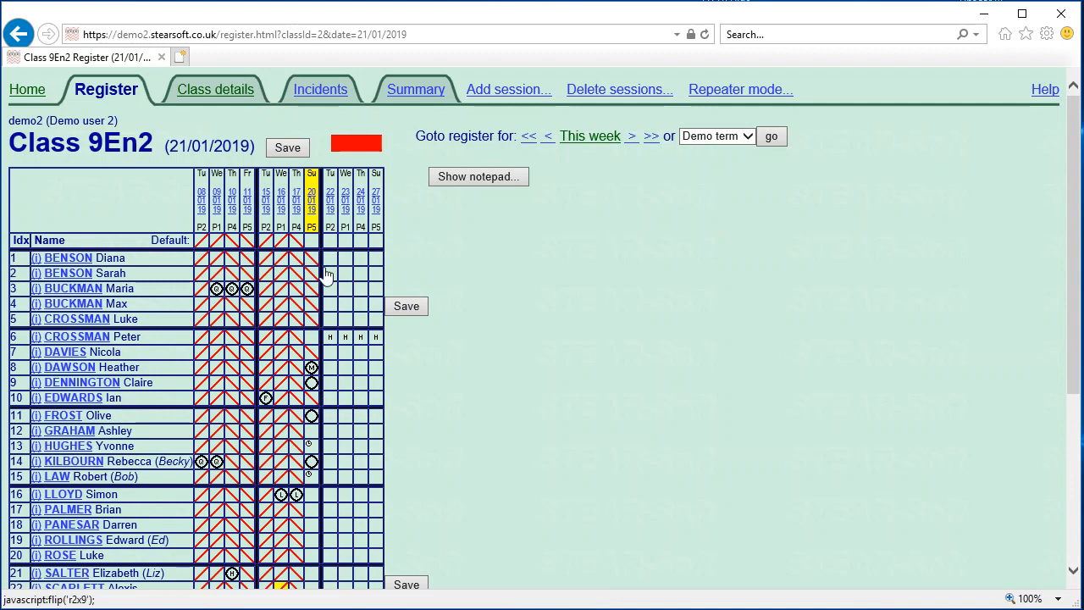
left_click(315, 242)
left_click(311, 338)
left_click(311, 338)
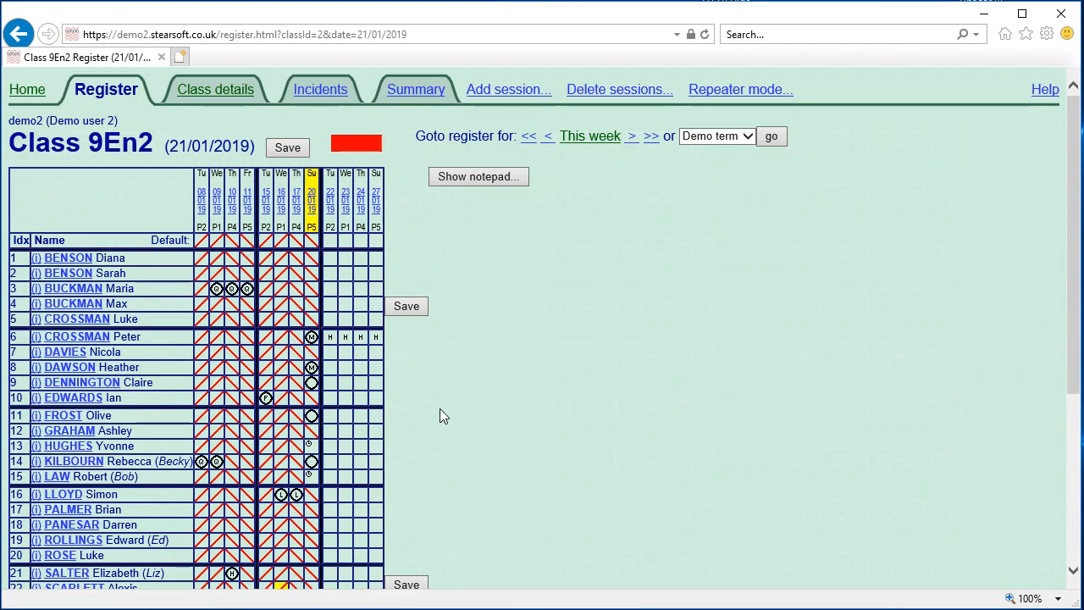
Step: Save the 9En2 register and open the Sunday pm register for class 12Reg at its list of absences requiring a code
left_click(405, 307)
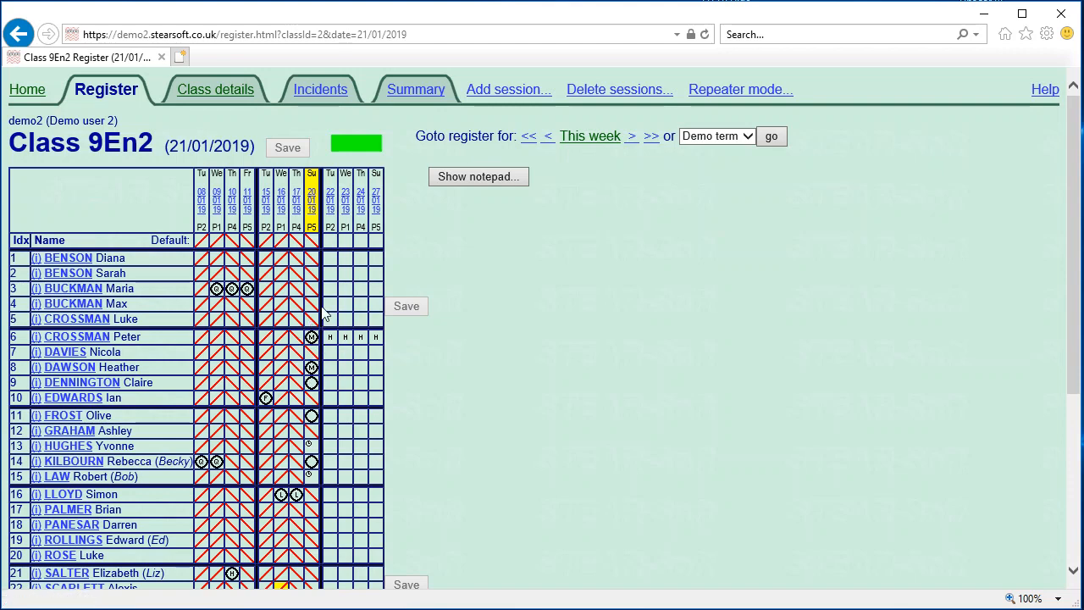
left_click(36, 91)
left_click(568, 468)
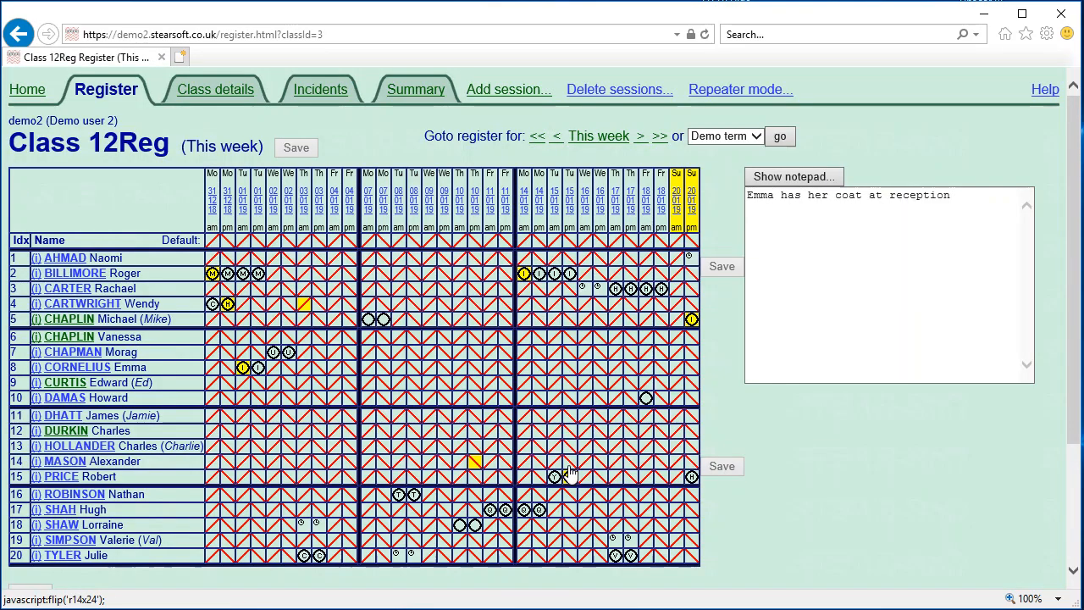
scroll(346, 268, "down", 3)
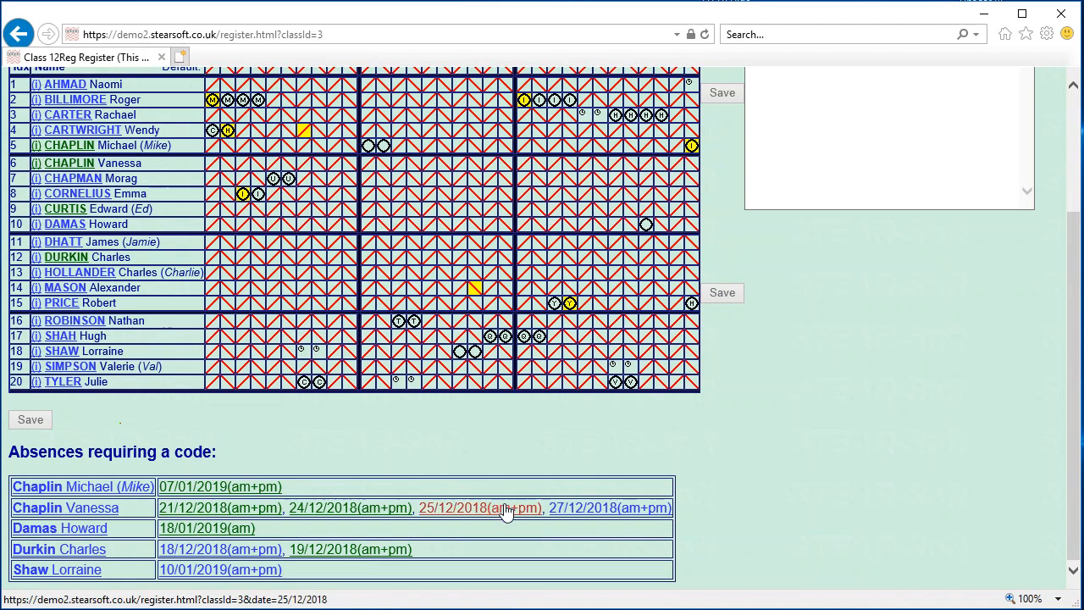
Step: Open the 21/12/2018 register from the absences requiring a code, enter code M for the row 6 student's Friday am and pm absences, and save
left_click(200, 507)
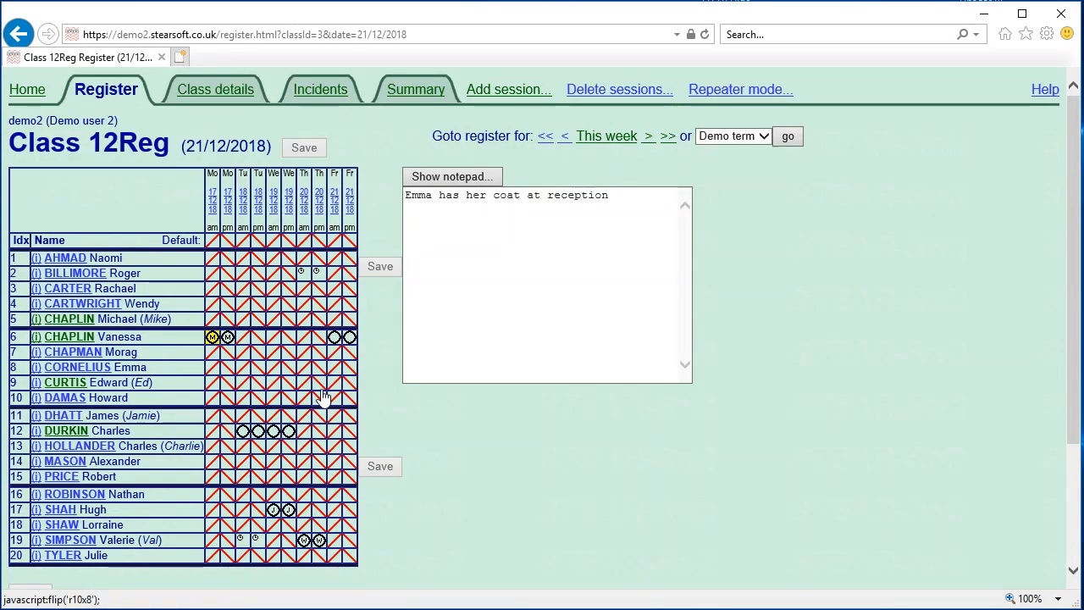
left_click(348, 344)
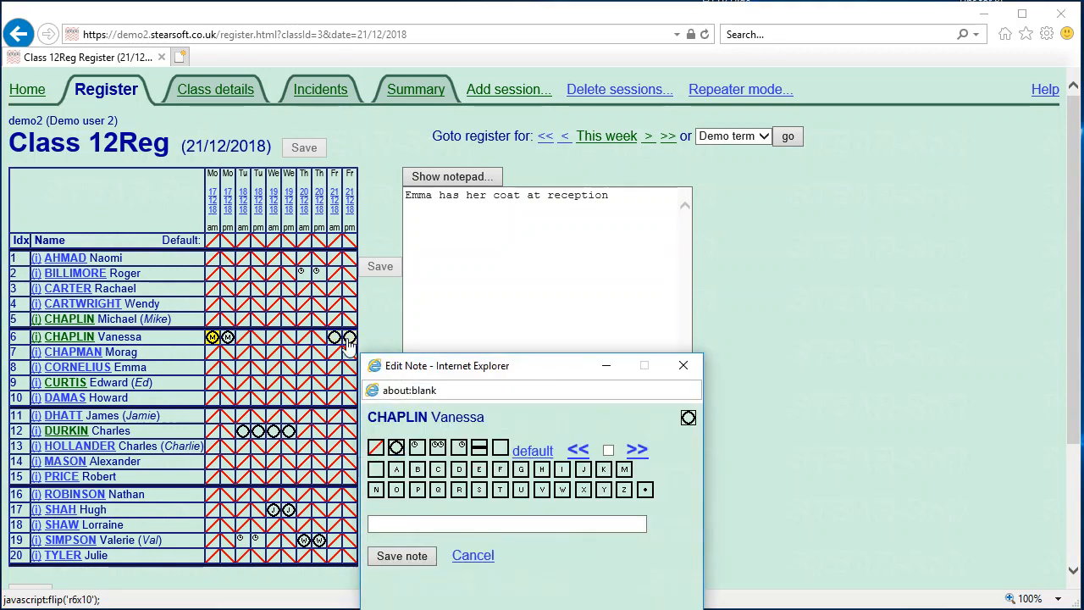
left_click(625, 471)
left_click(491, 561)
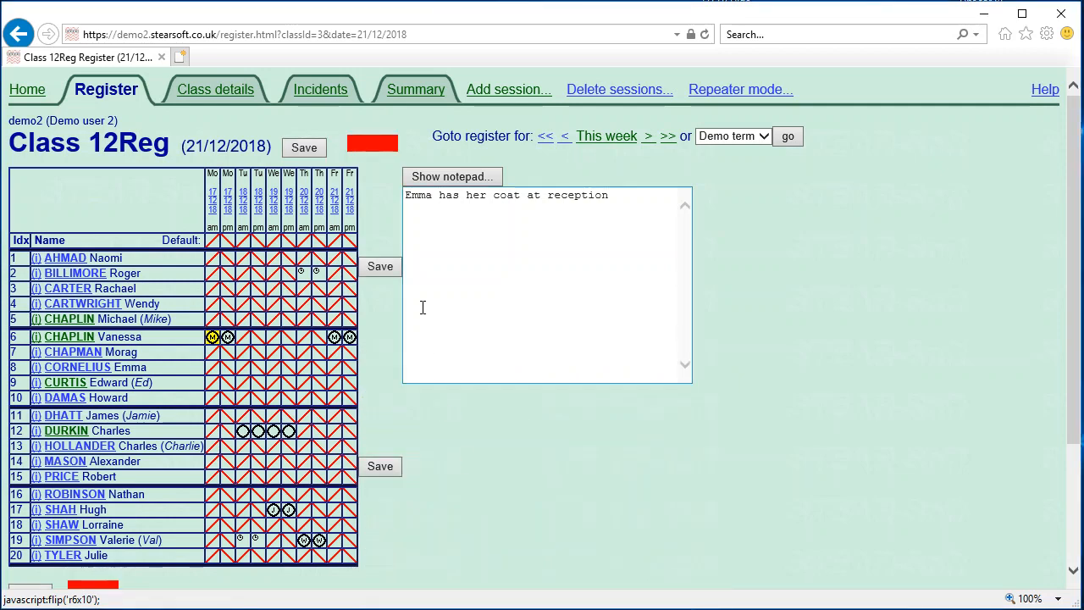
left_click(381, 266)
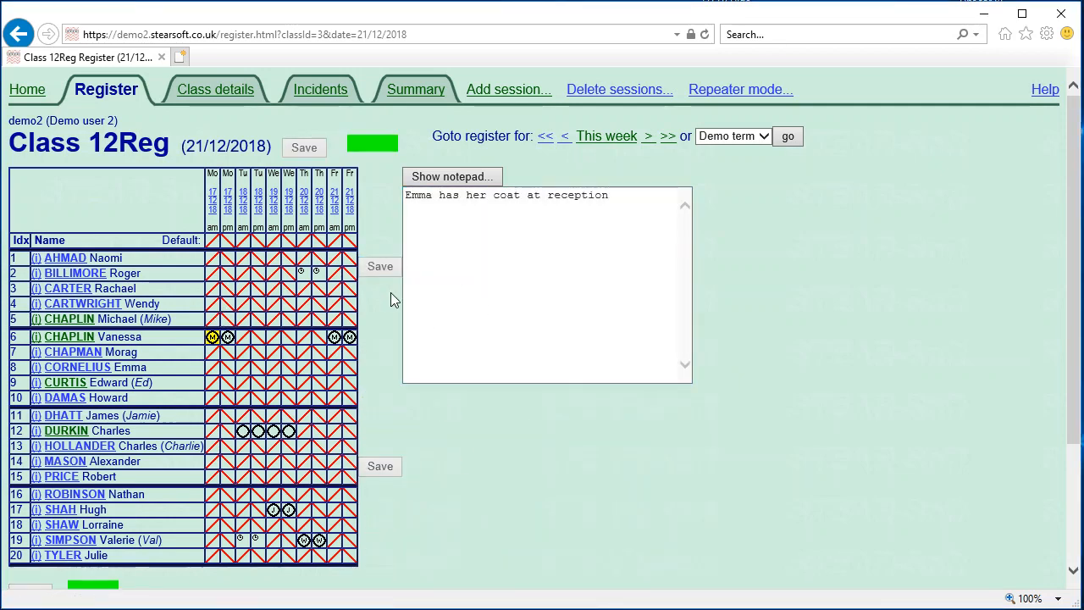
Step: Browse the 12Reg registers from this week to 21/01/2019, ahead to 04/02/2019, and back one week to 28/01/2019
left_click(612, 137)
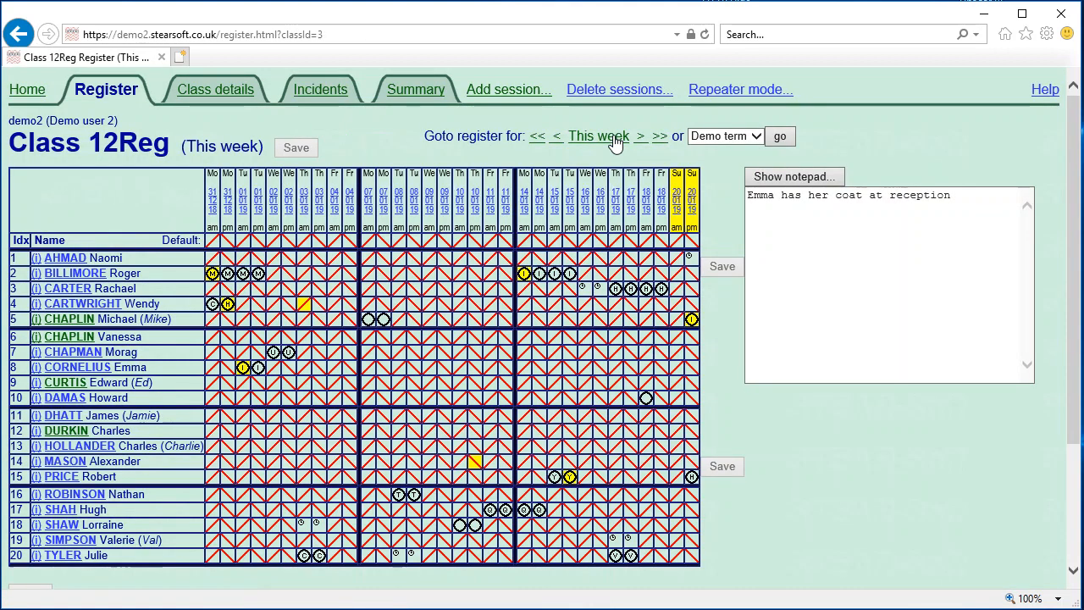
left_click(642, 139)
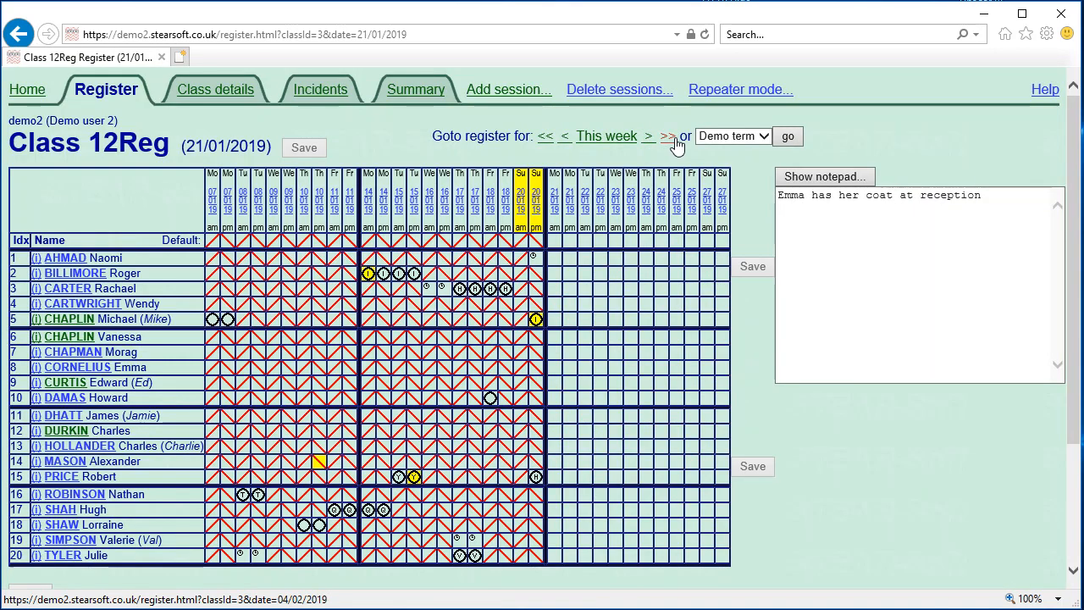
left_click(670, 139)
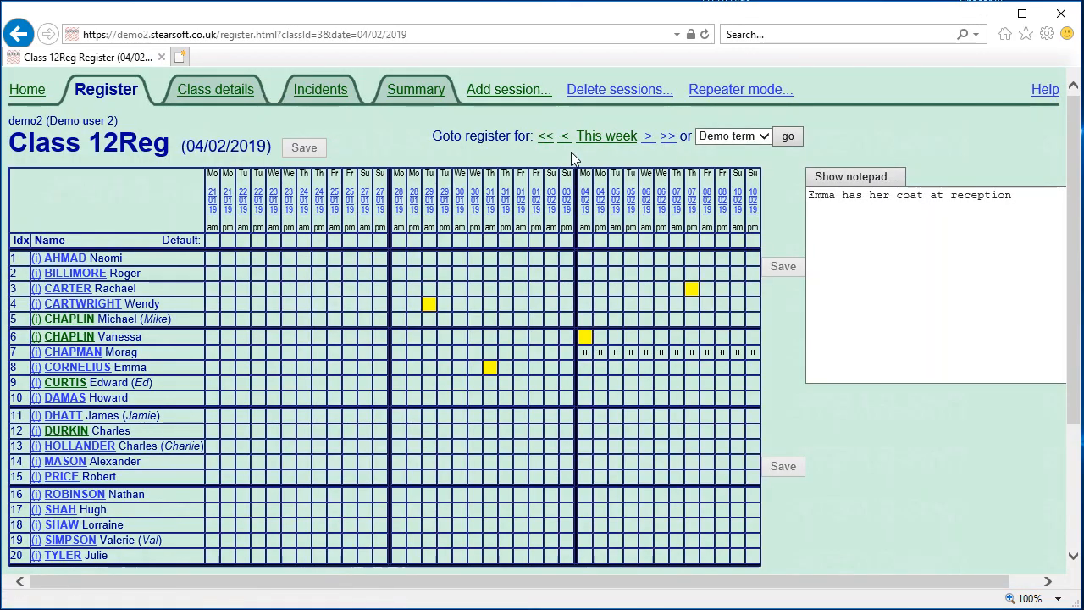
left_click(567, 139)
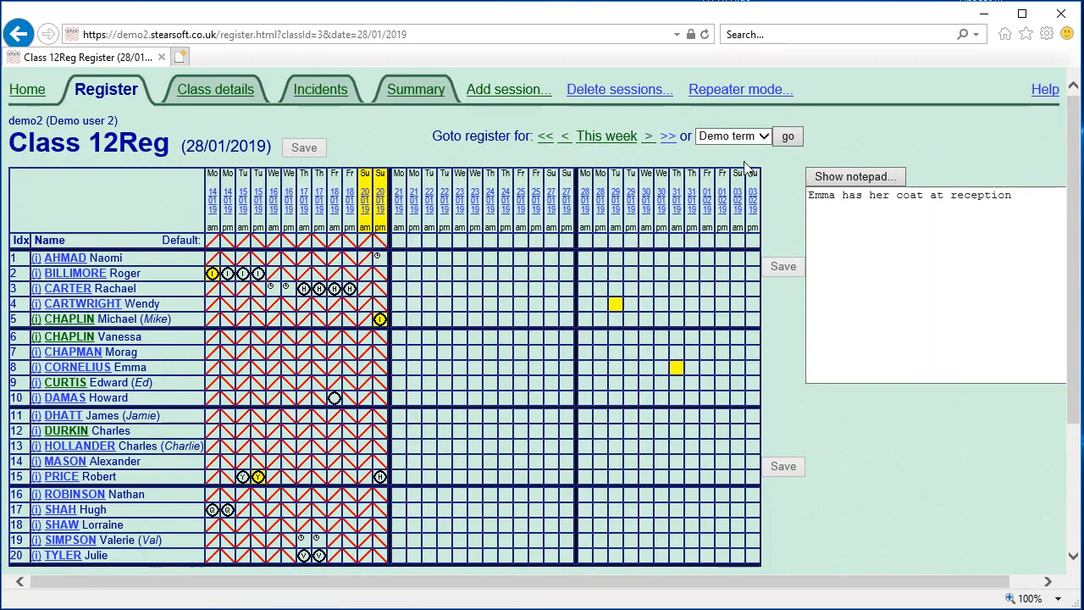
Step: View the whole Demo term register for 12Reg, examine its future sessions, and return to this week's register
left_click(735, 137)
left_click(730, 135)
left_click(787, 136)
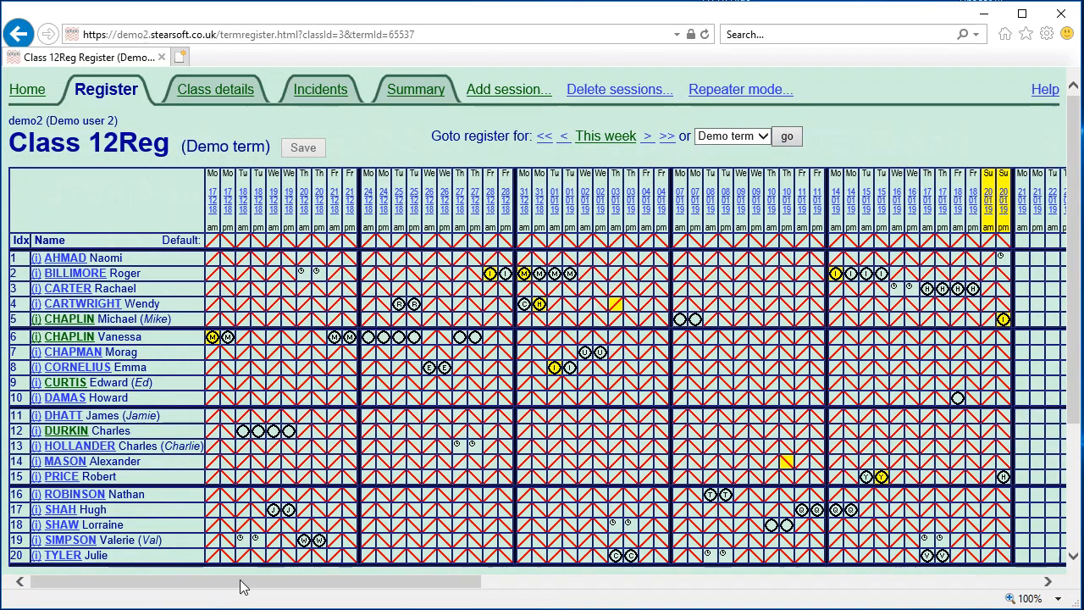
left_click_drag(242, 581, 651, 584)
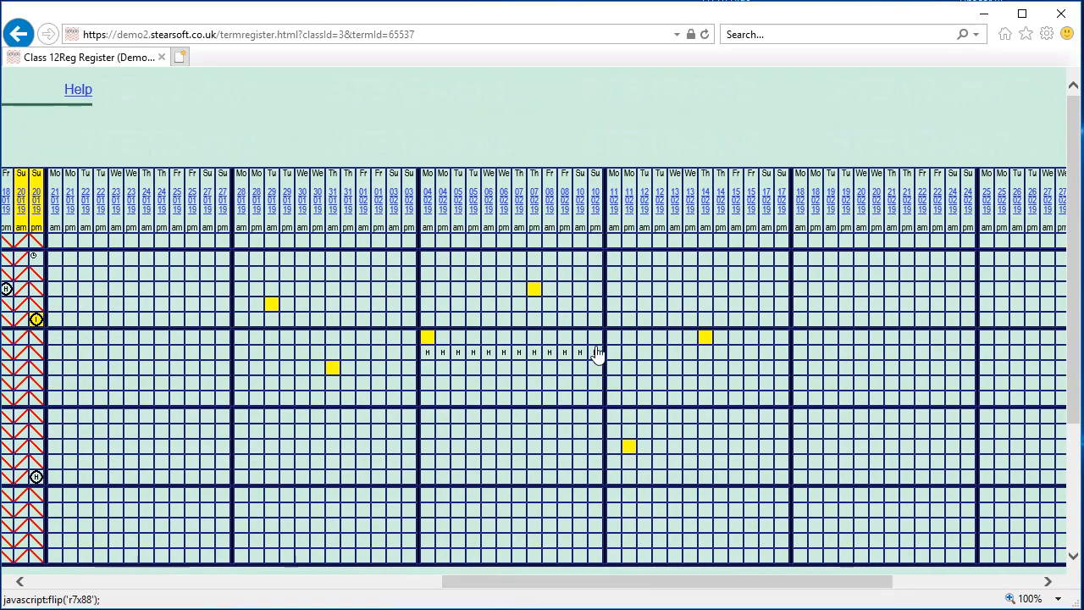
left_click_drag(649, 582, 203, 582)
left_click(611, 139)
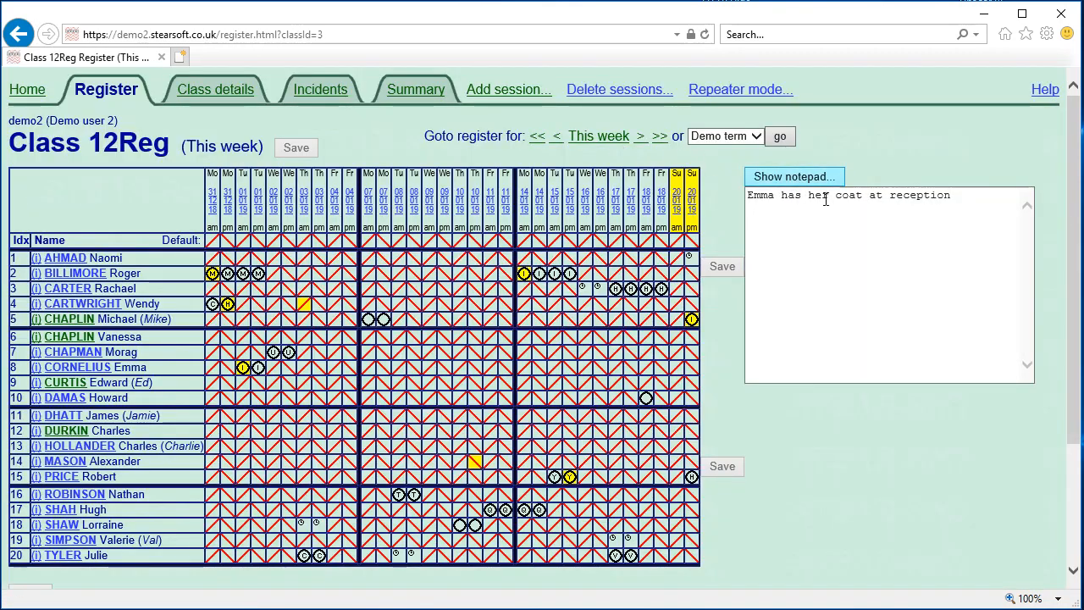
Step: Delete the coat reminder from the class notepad, save the register and hide the notepad
left_click(927, 216)
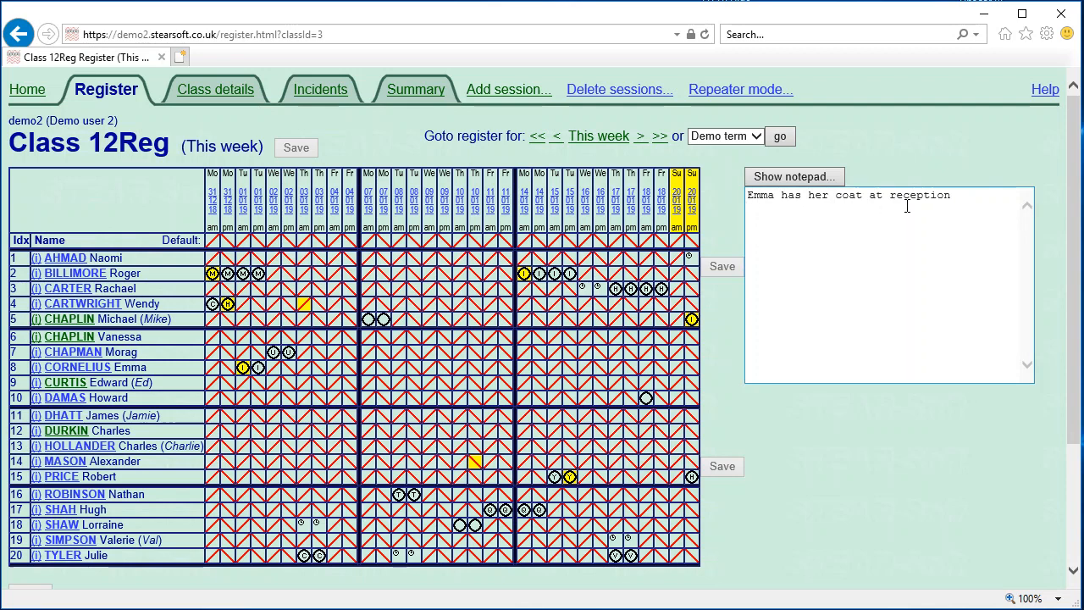
left_click_drag(955, 195, 766, 183)
key("Delete")
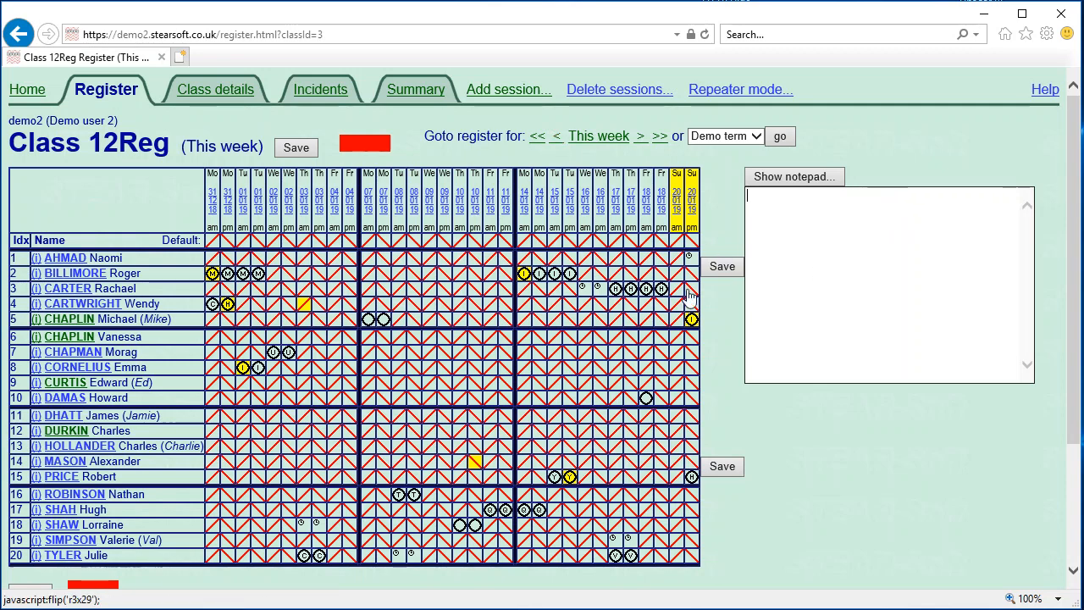
left_click(729, 269)
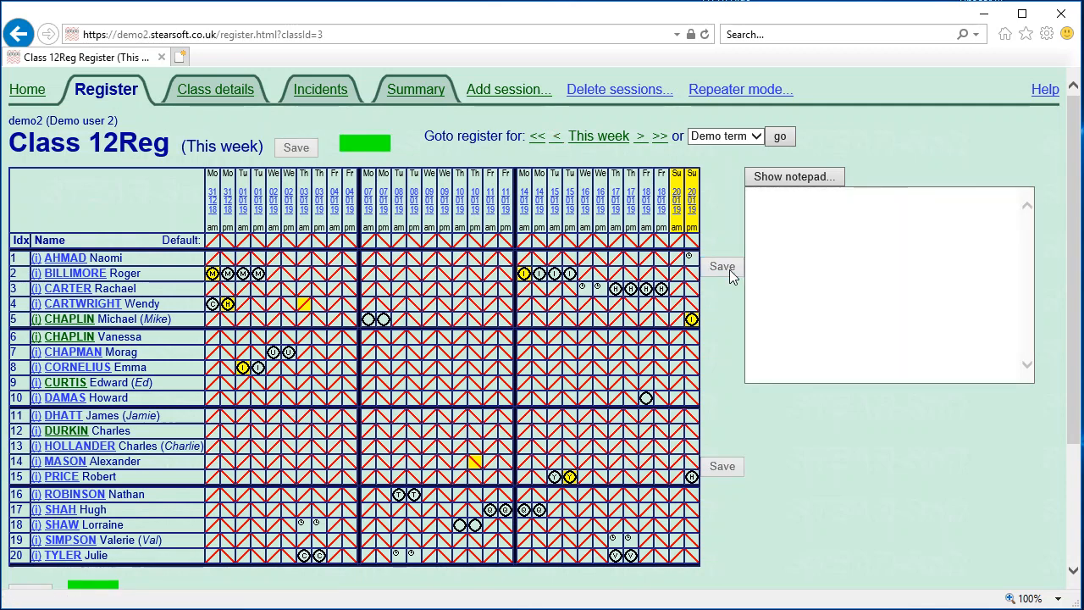
left_click(766, 182)
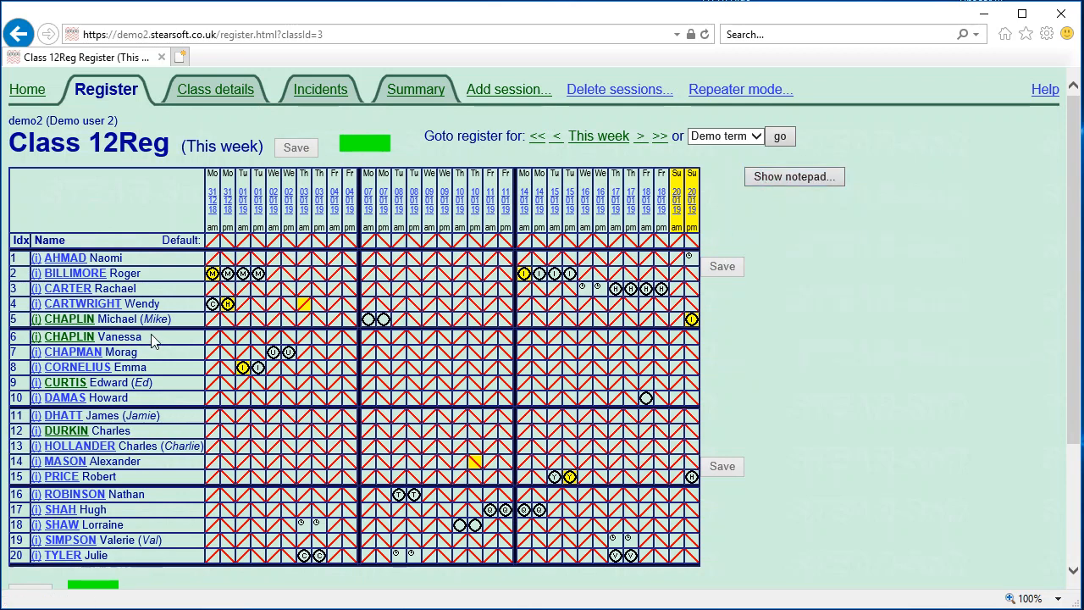
Step: Enter the row 15 student's preferred name in the pupil details and save the changes
scroll(153, 339, "down", 3)
scroll(169, 341, "up", 1)
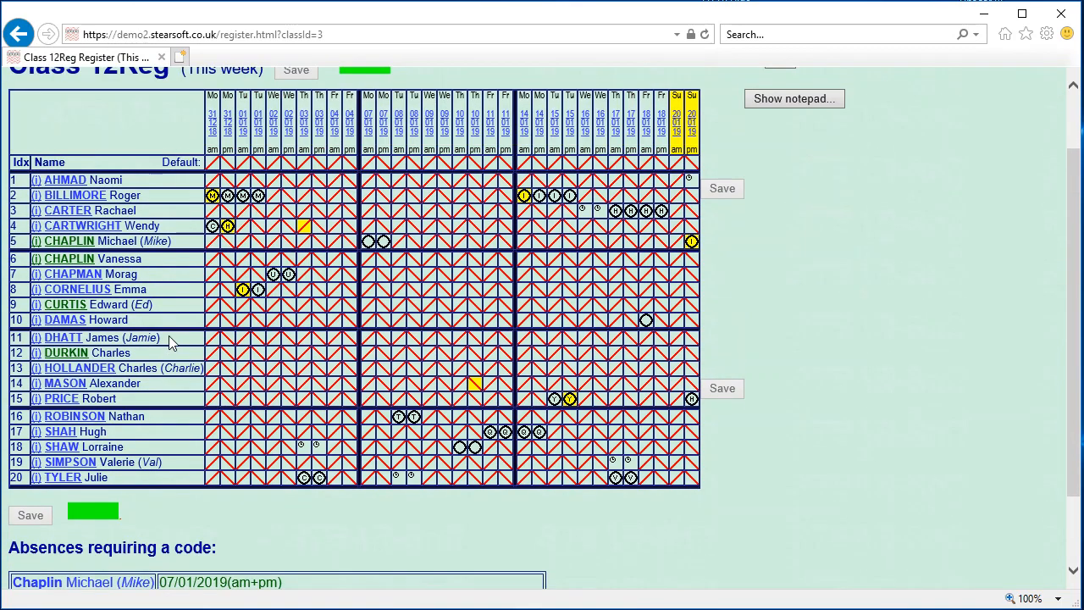
left_click(64, 400)
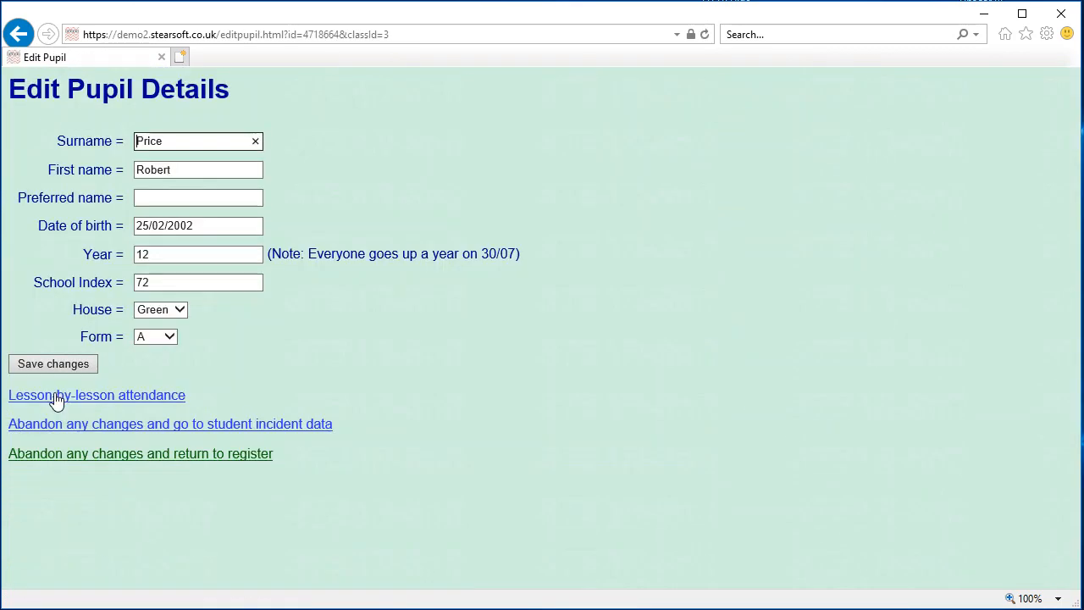
left_click(185, 199)
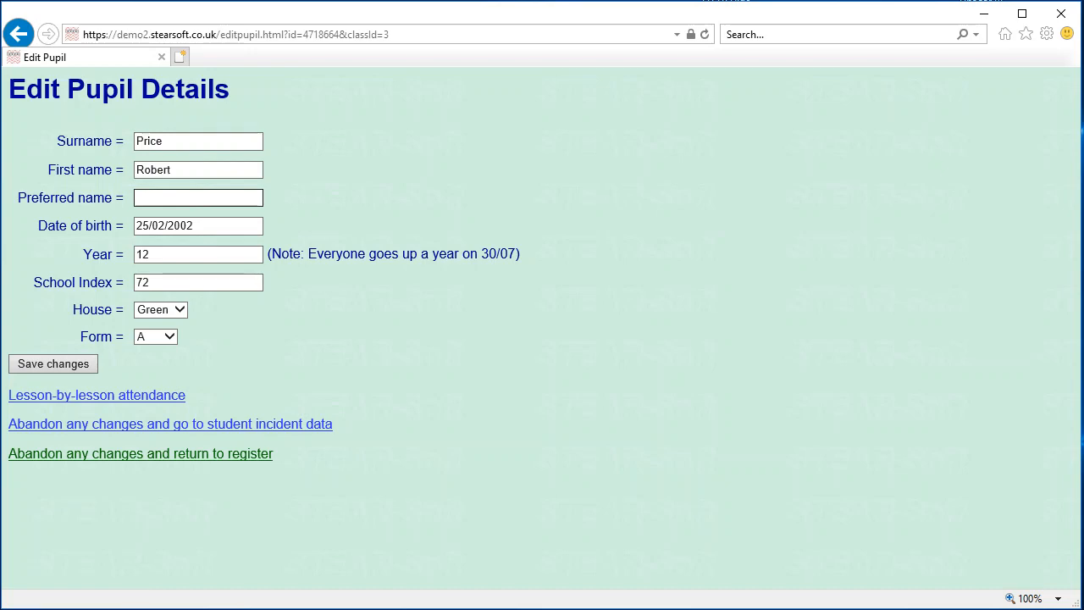
type("Rob")
left_click(40, 368)
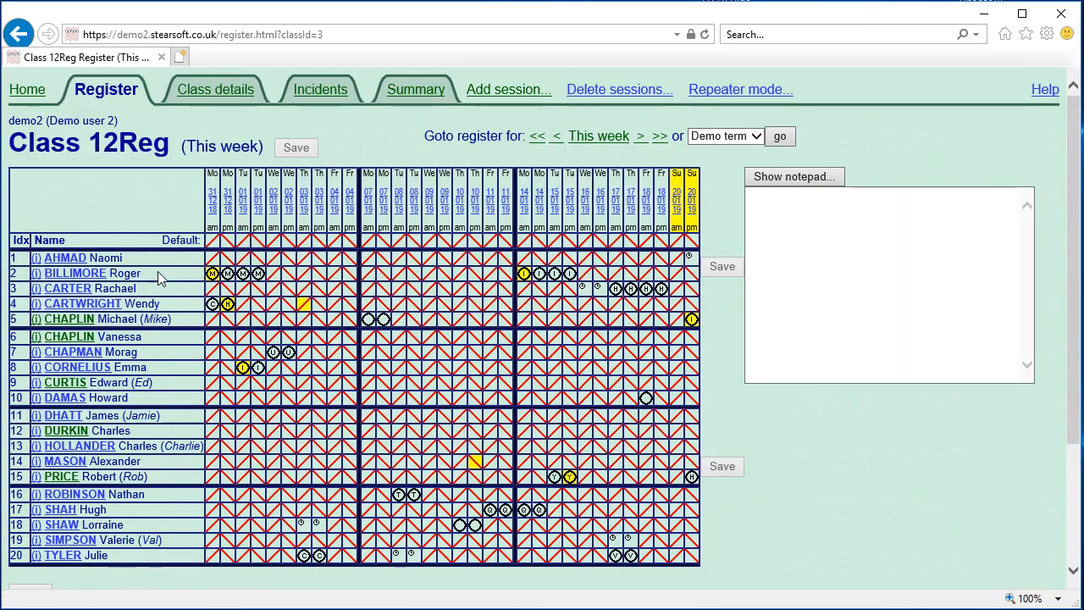
Step: Review the row 15 student's personal details and incident records, returning to the 12Reg register after each
left_click(63, 477)
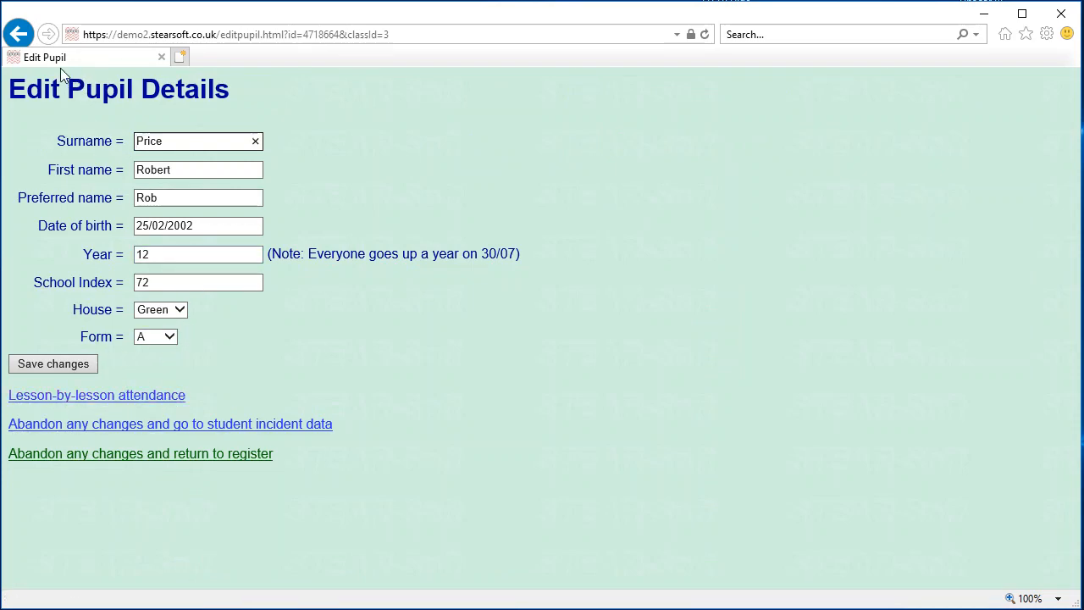
left_click(18, 34)
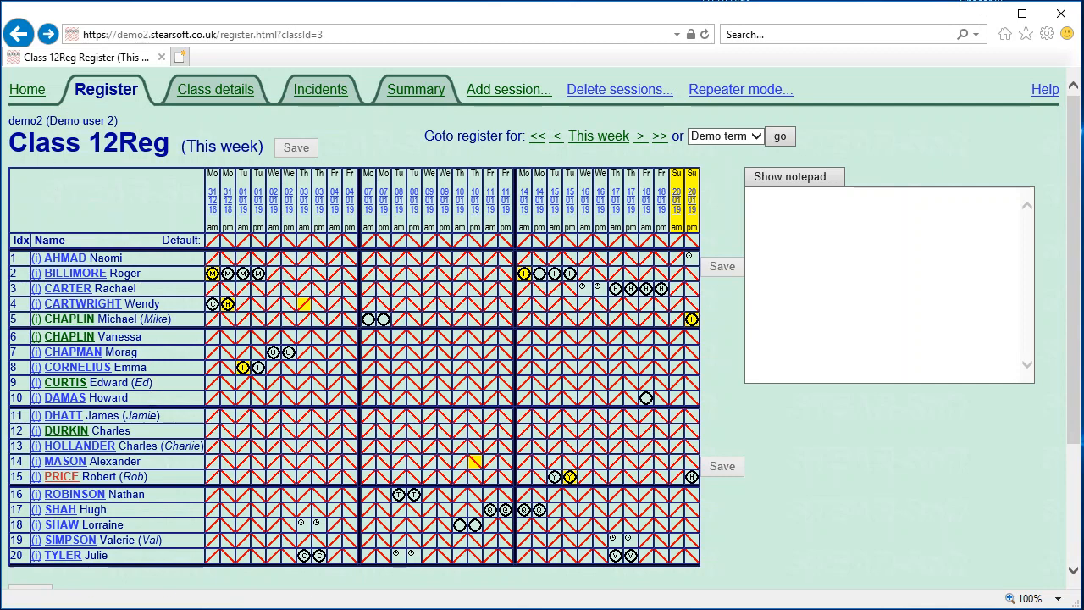
left_click(35, 476)
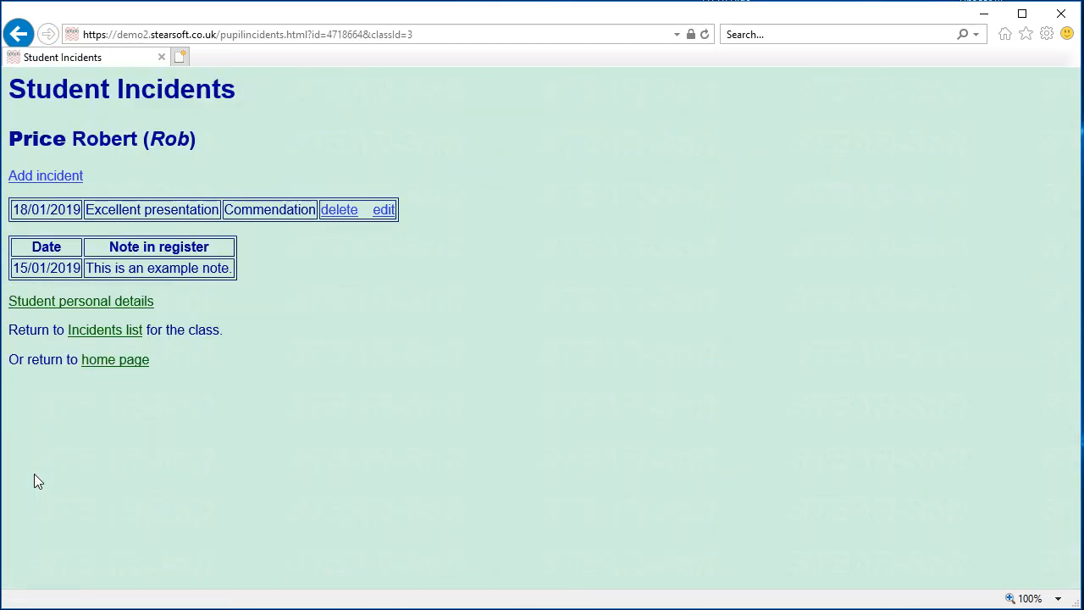
left_click(20, 35)
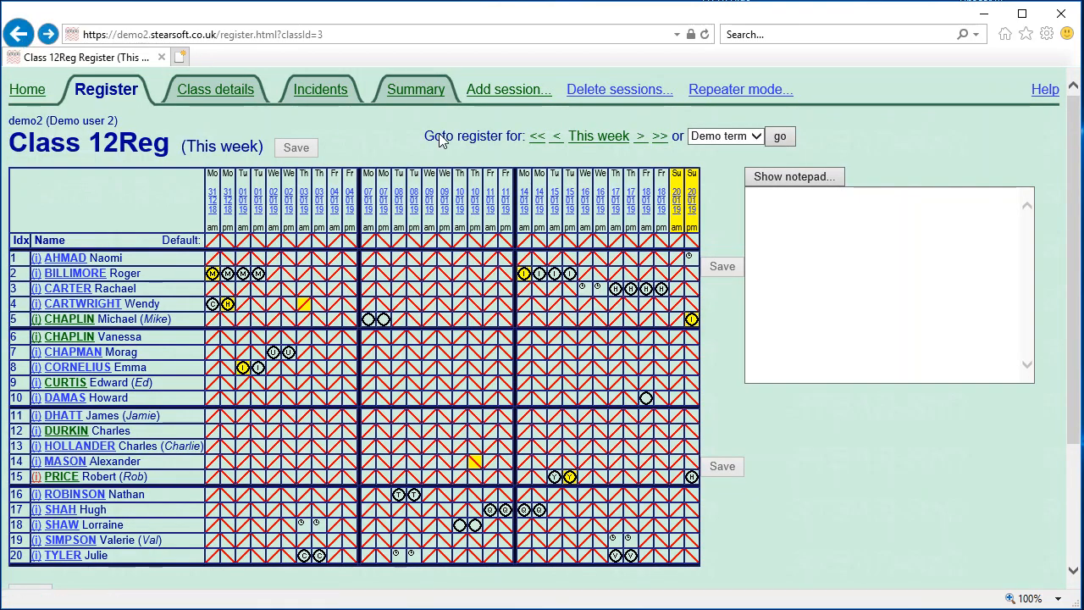